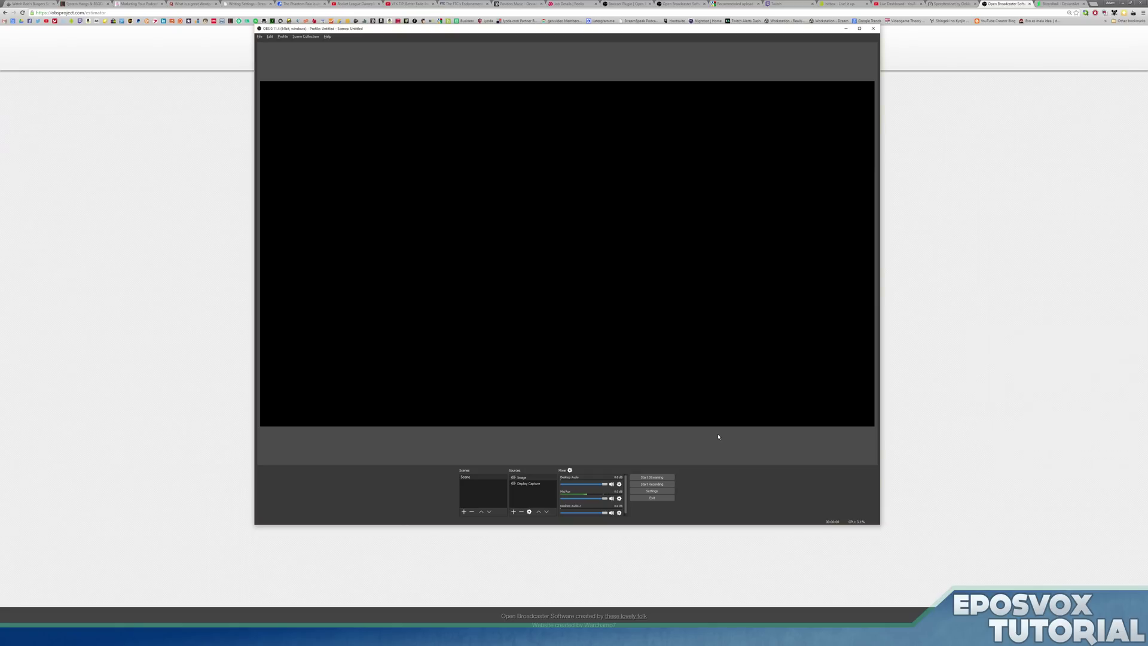
Bring the Stream Settings Estimator browser page in front of the OBS window.
left_click(891, 260)
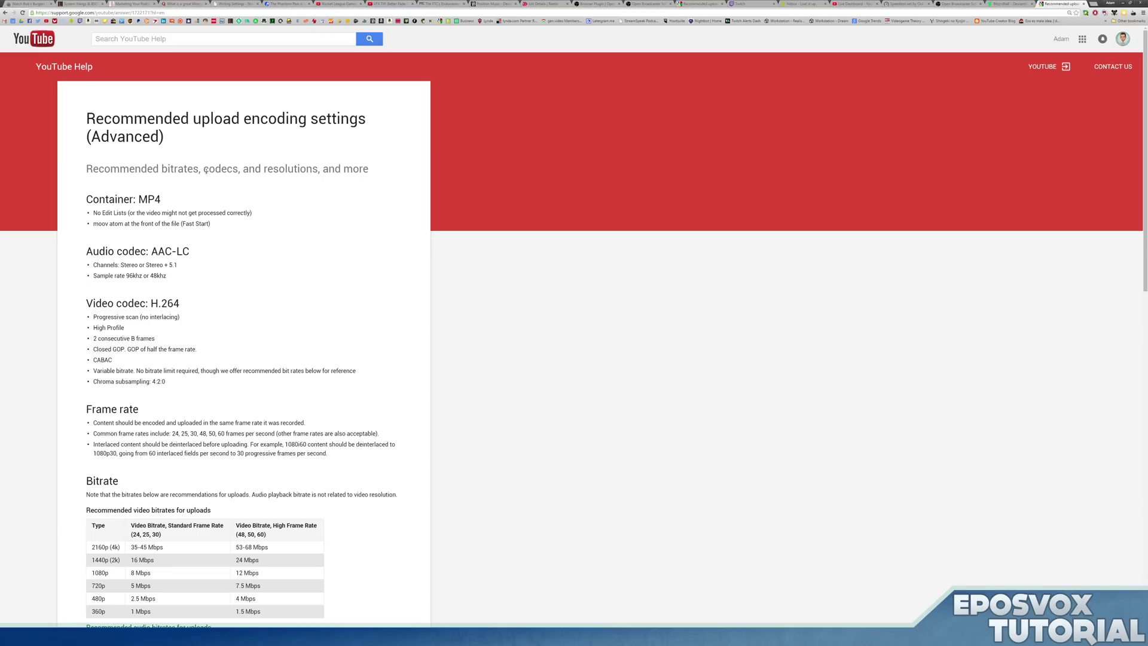
Scroll through YouTube's recommended upload encoding settings to review the bitrate and resolution sections.
scroll(206, 171, "down", 5)
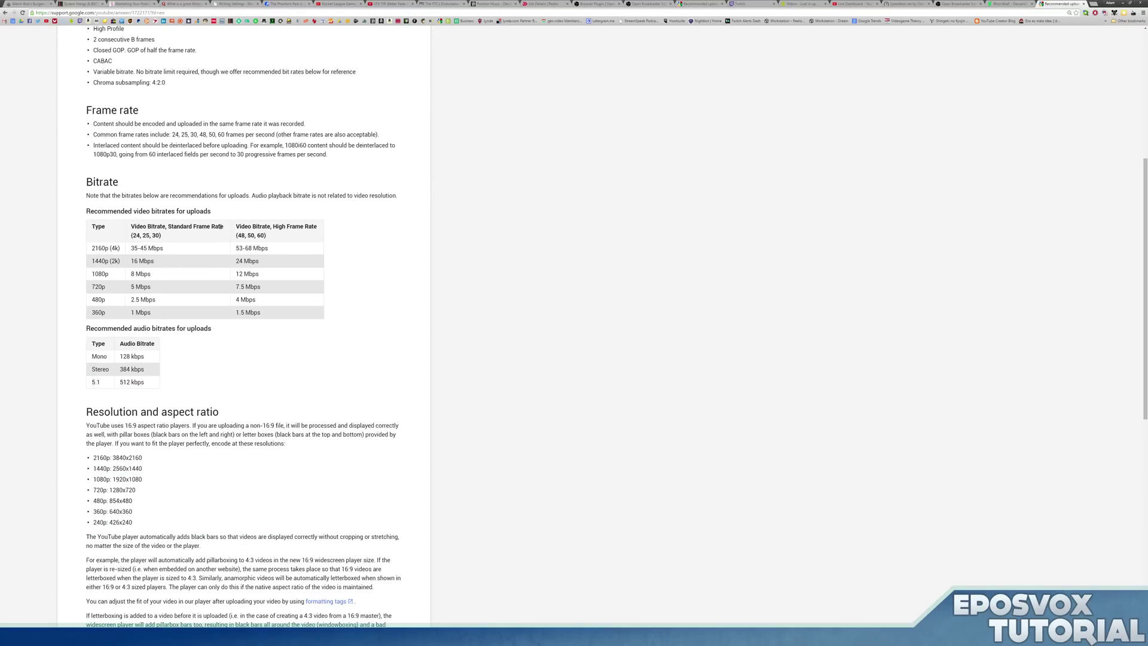
scroll(220, 226, "down", 3)
scroll(214, 262, "down", 5)
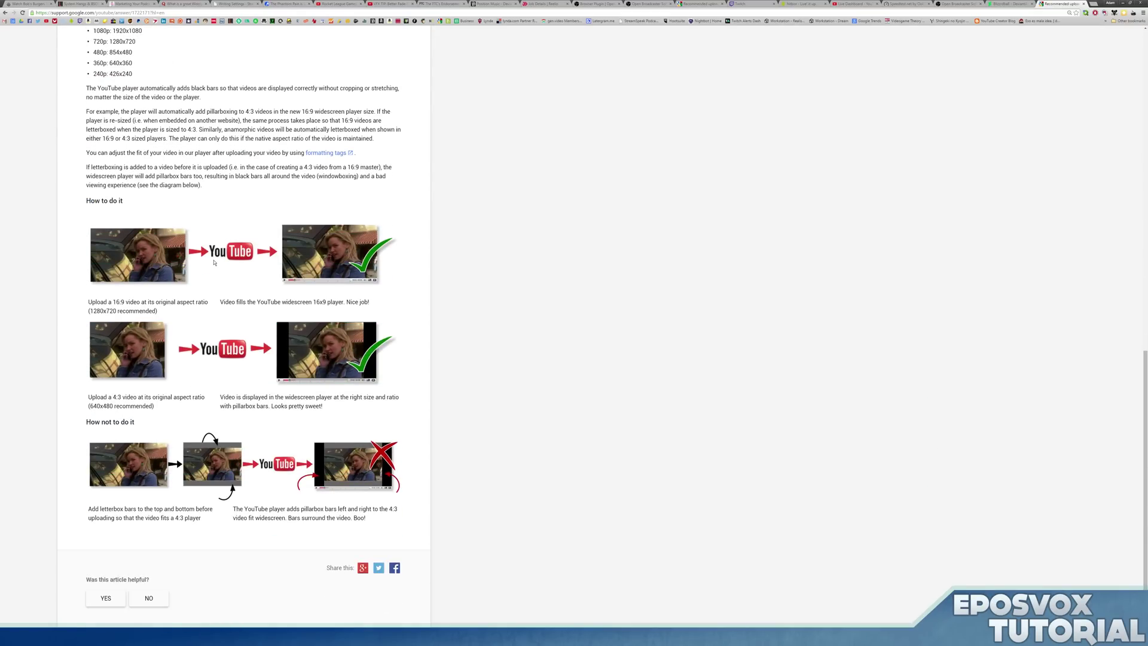
scroll(214, 262, "up", 10)
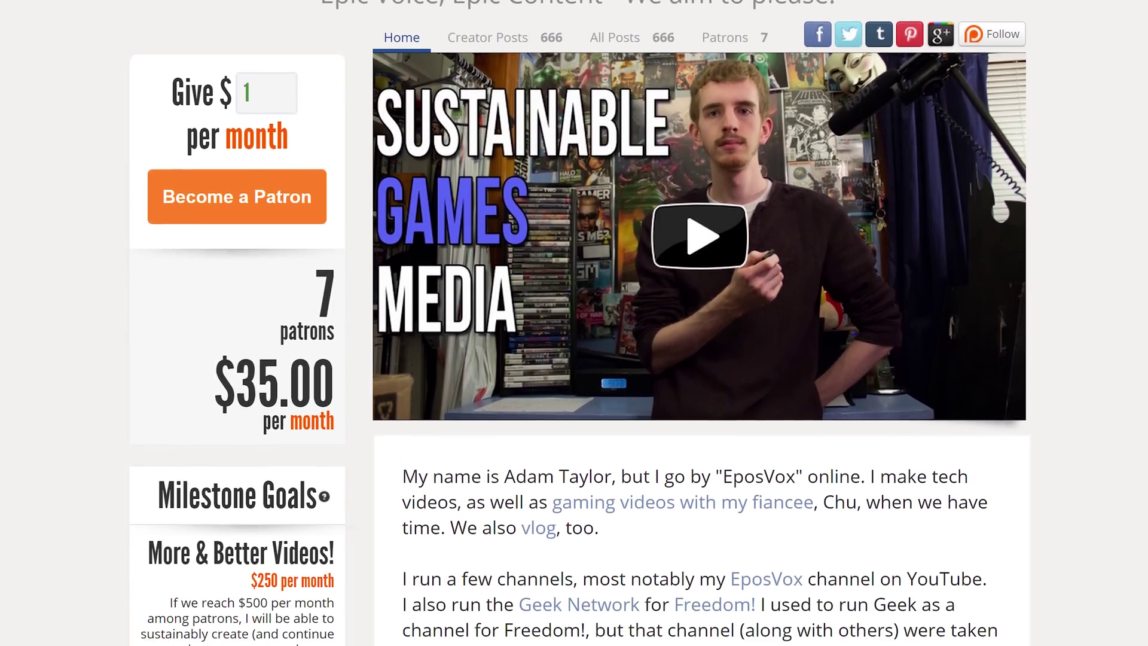
Scroll down the Patreon creator page to view its pledge info and about section.
scroll(699, 359, "down", 5)
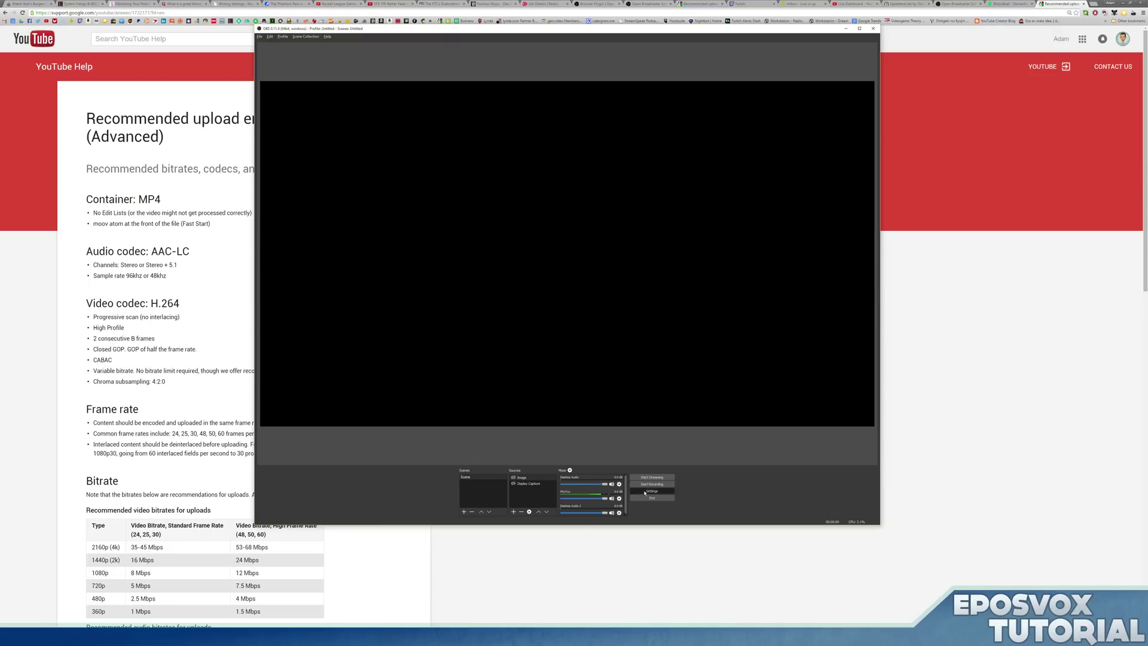
Configure OBS to stream to Twitch's US West: San Francisco, CA server and enter the stream key.
left_click(652, 491)
left_click(469, 220)
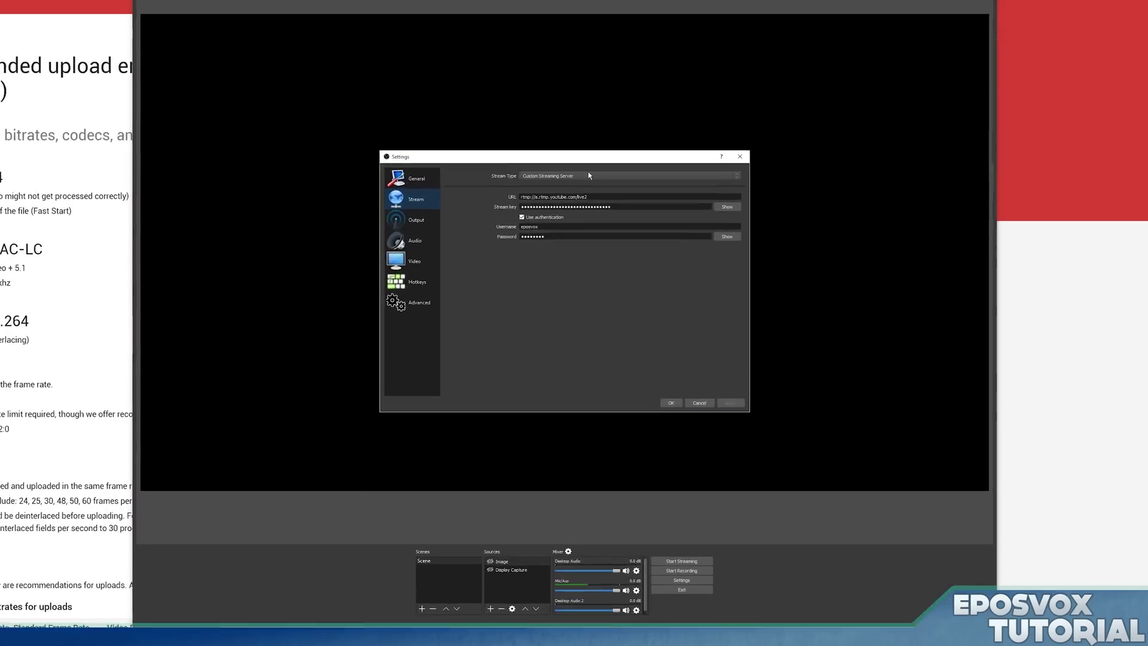
left_click(568, 198)
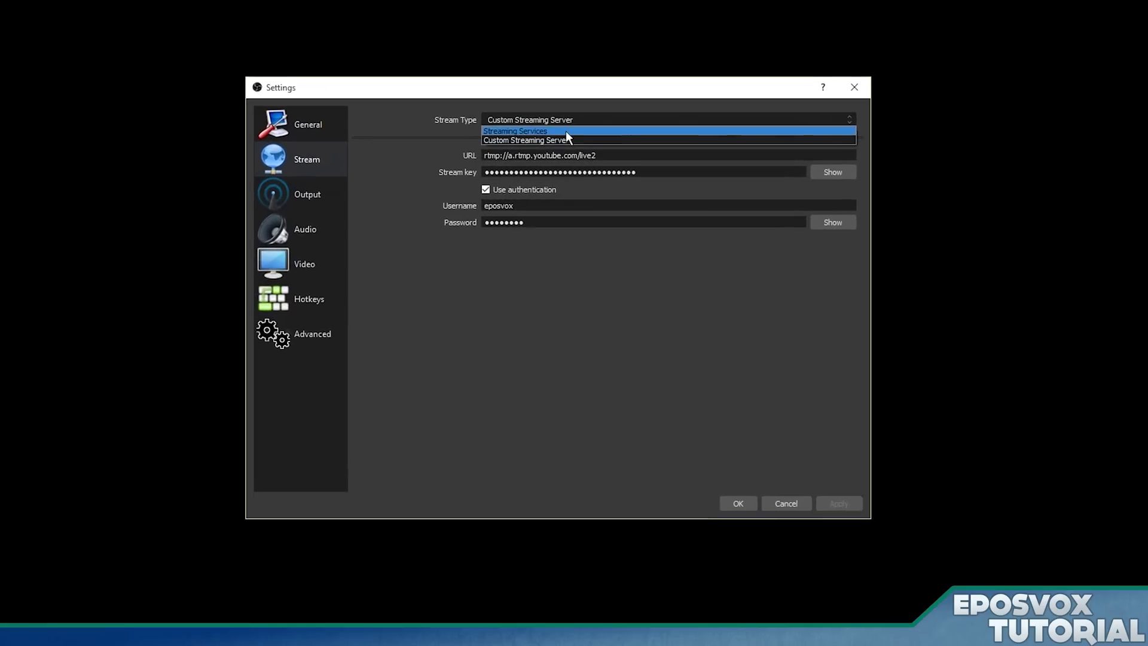
left_click(568, 202)
left_click(507, 160)
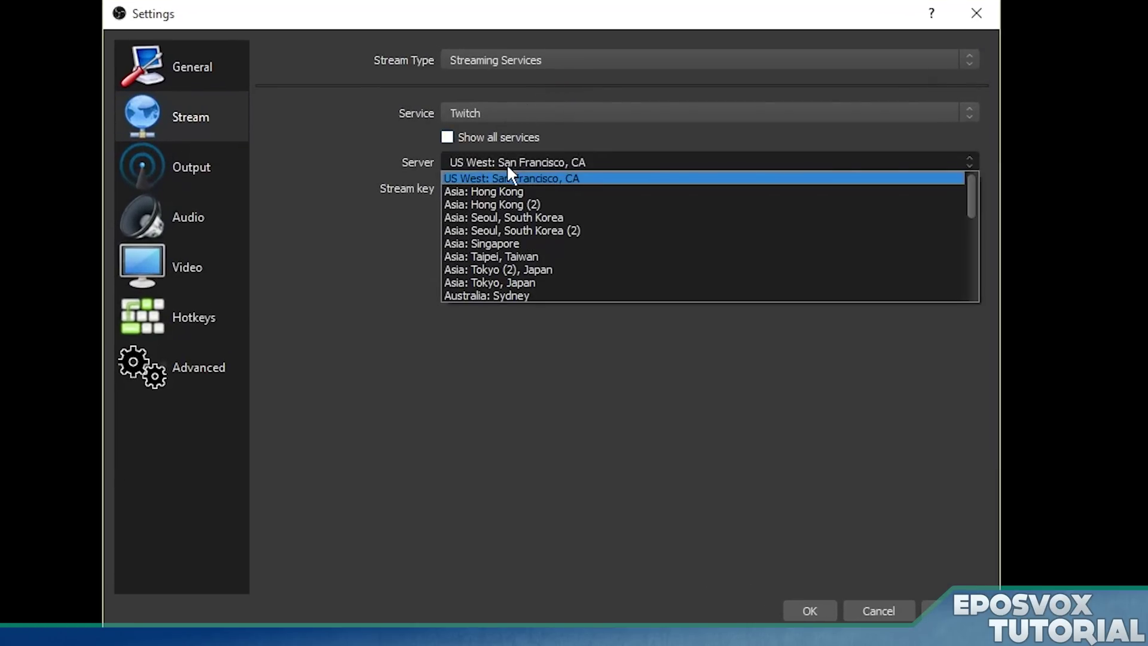
left_click(561, 180)
left_click(522, 180)
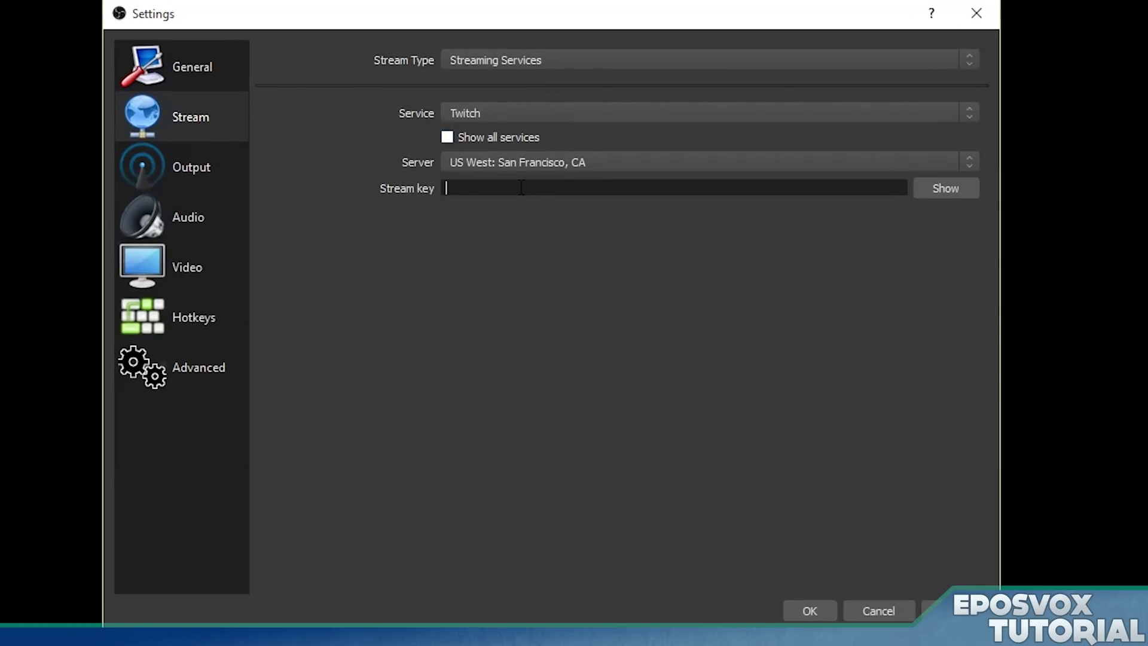
type("••••••••••••••")
left_click(234, 169)
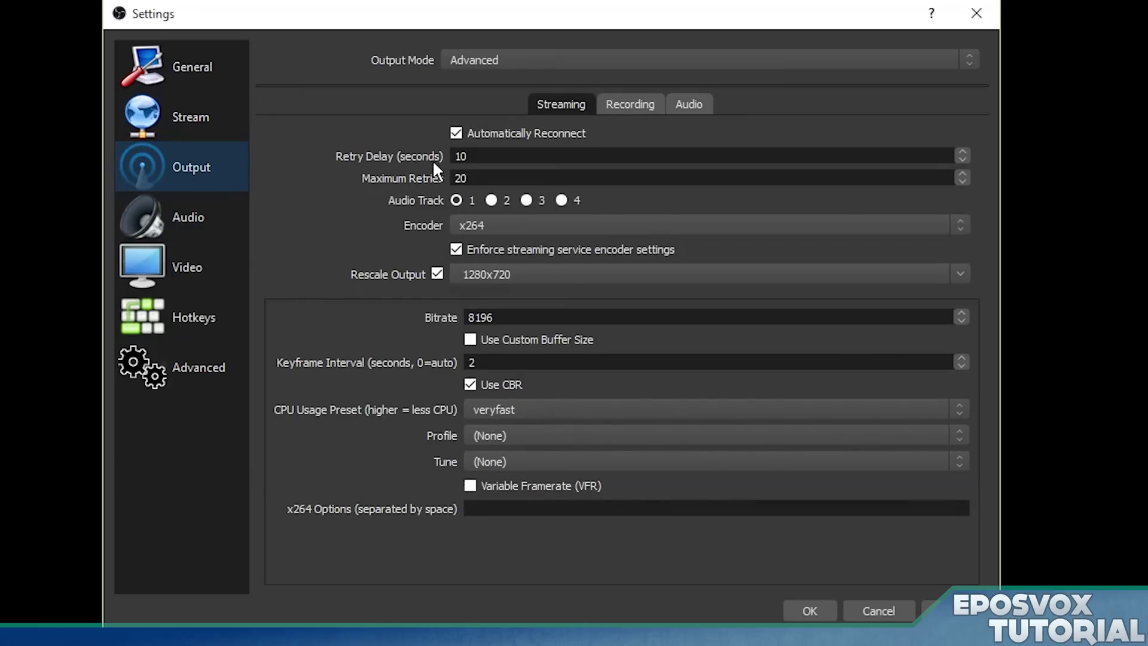
Set Output Mode to Simple and check the 8196 video bitrate.
left_click(483, 60)
left_click(499, 70)
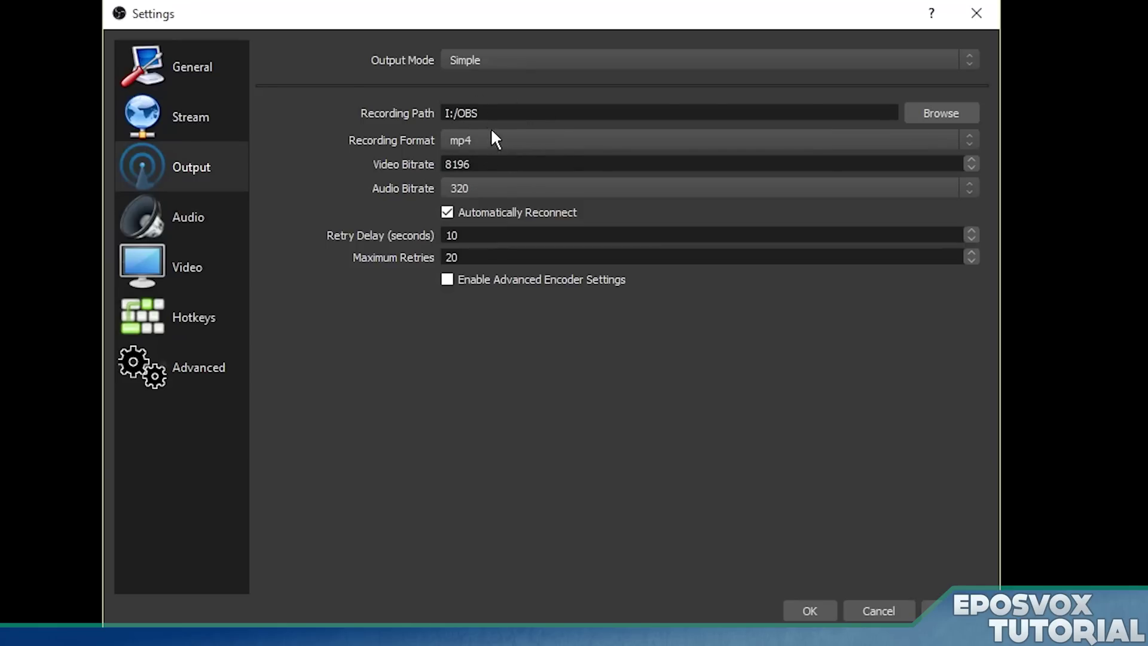
left_click(479, 59)
left_click(470, 76)
double_click(491, 165)
Set the audio bitrate to 128, after briefly applying 192.
left_click(476, 182)
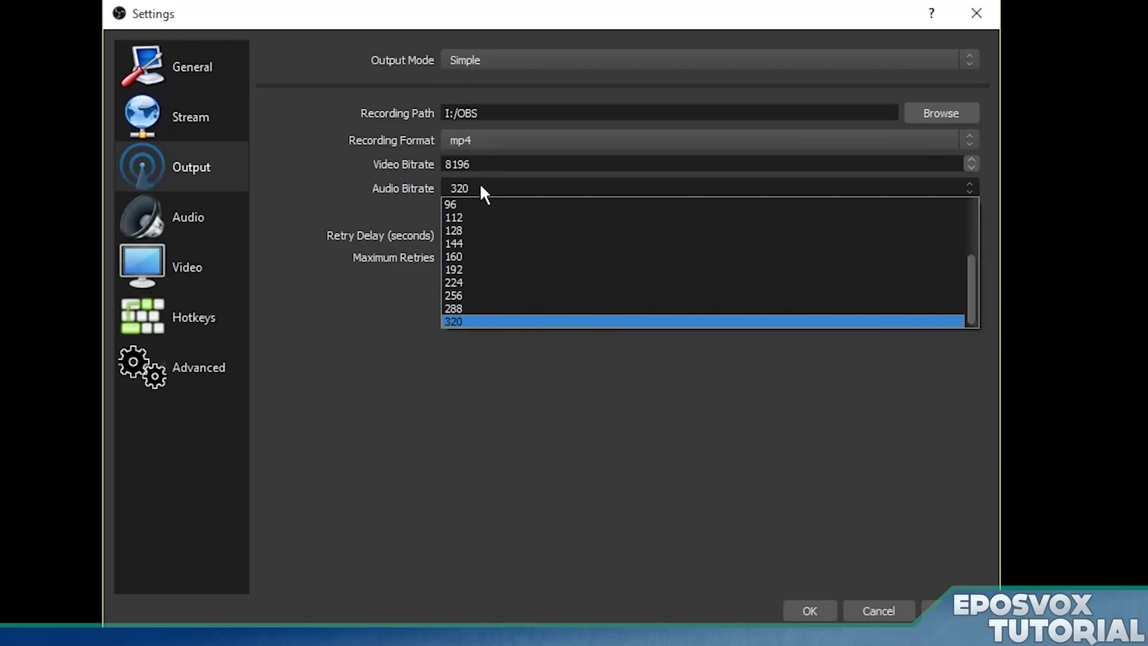
left_click(480, 269)
left_click(931, 610)
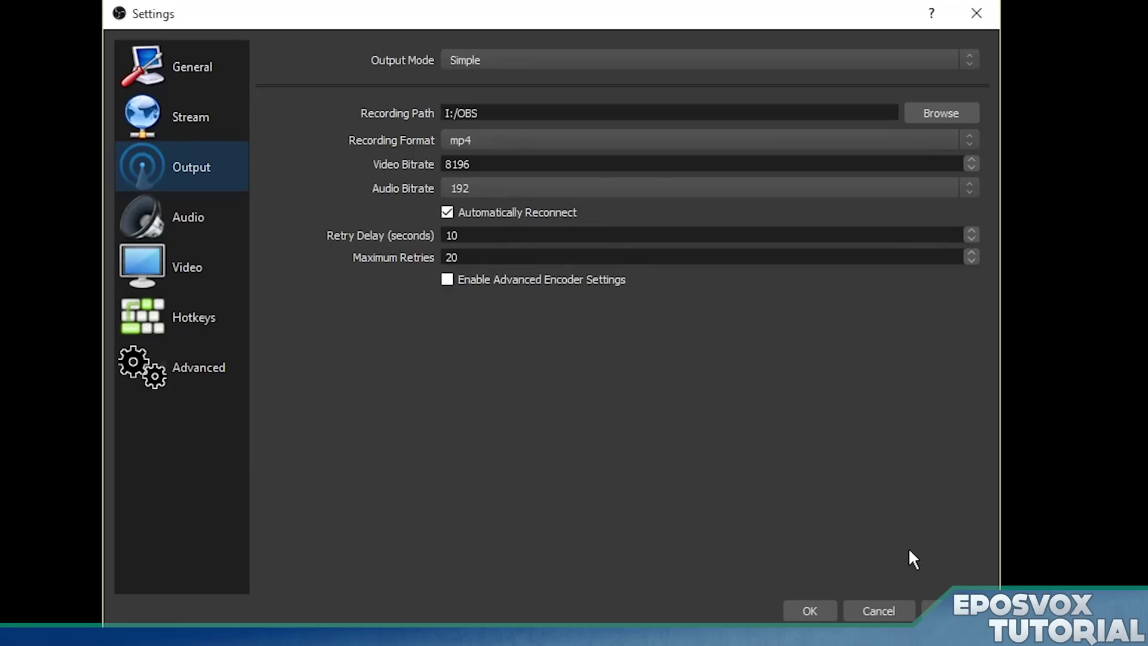
left_click(490, 187)
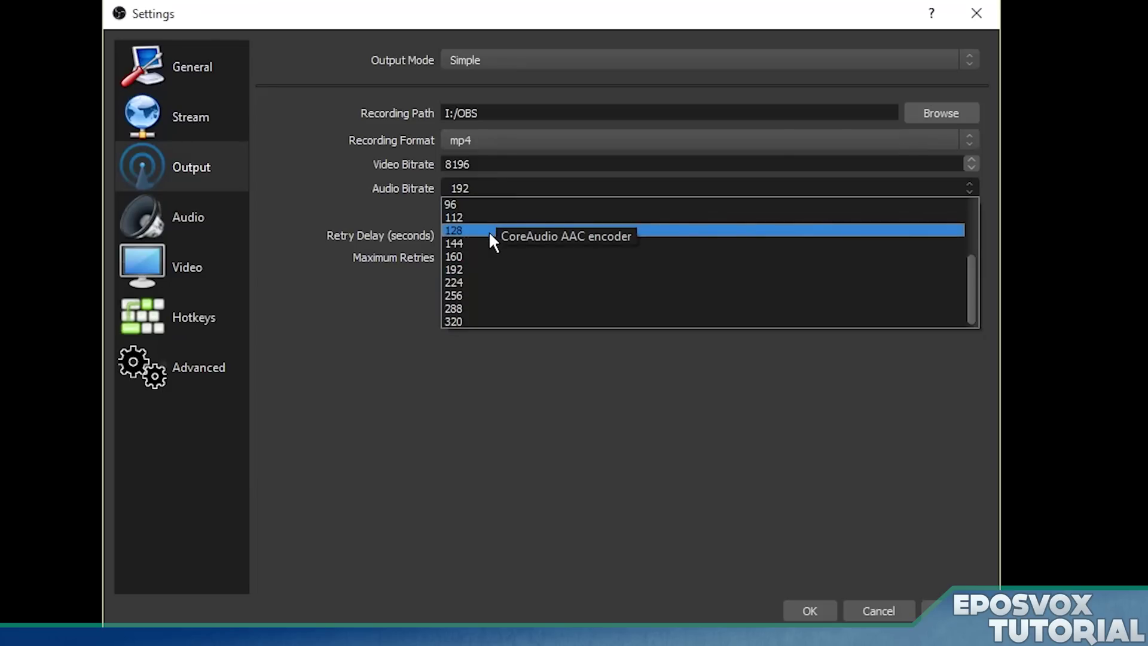
left_click(489, 231)
left_click(930, 610)
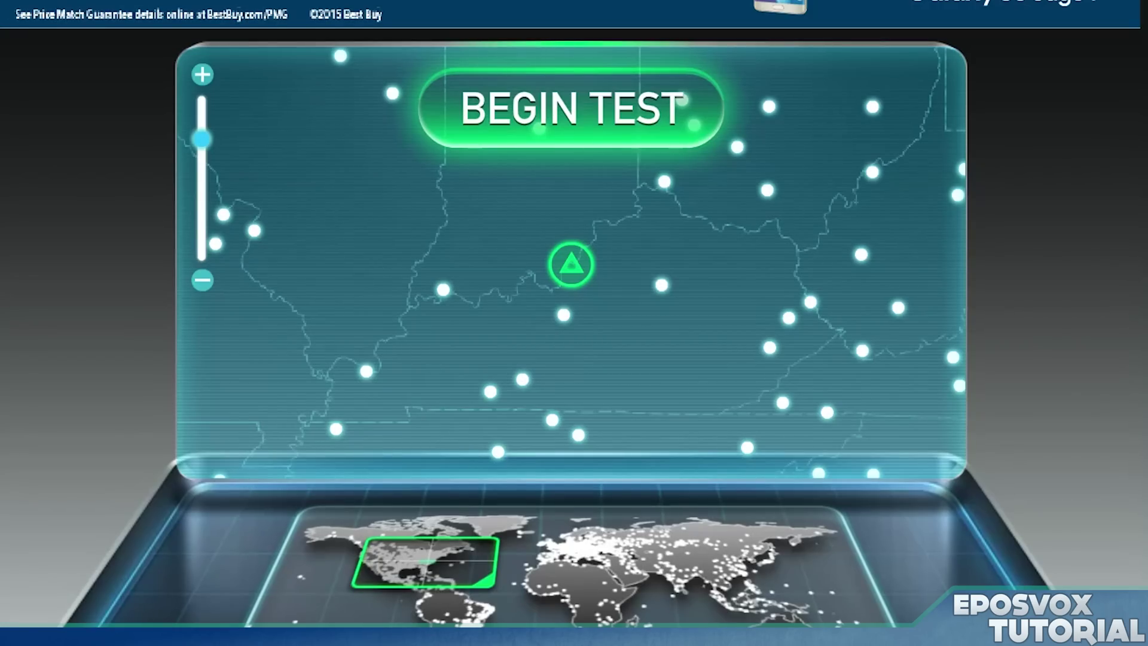
Run the speedtest.net connection test against the best nearby server.
left_click(570, 107)
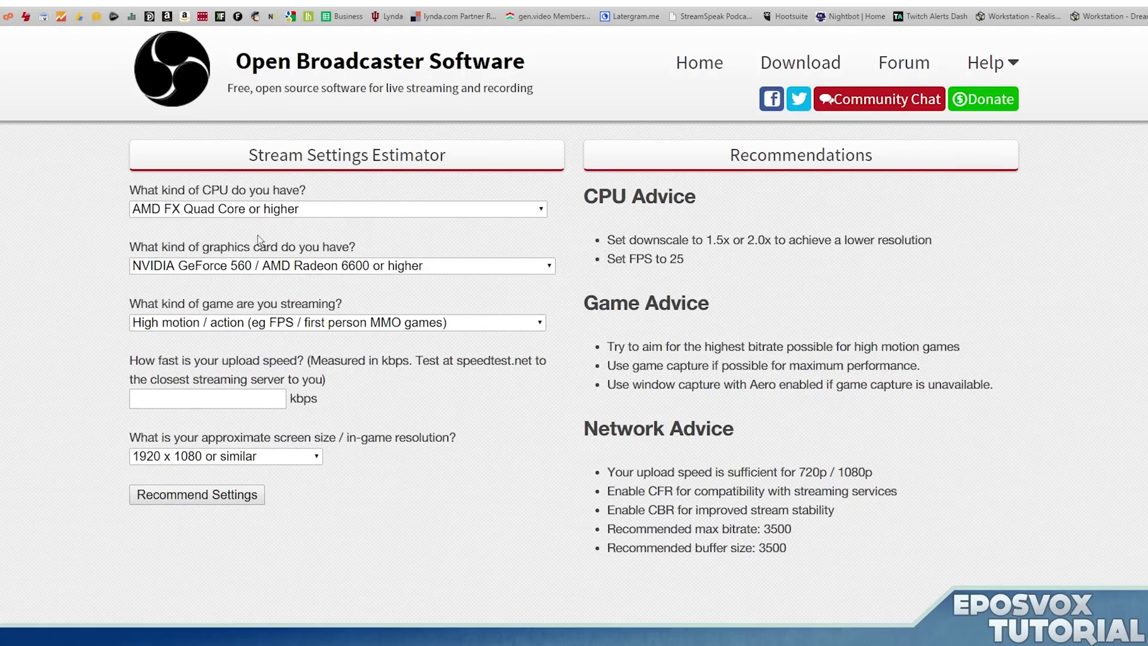
In the estimator, keep AMD FX Quad Core CPU, the current graphics card, and High motion / action.
left_click(259, 209)
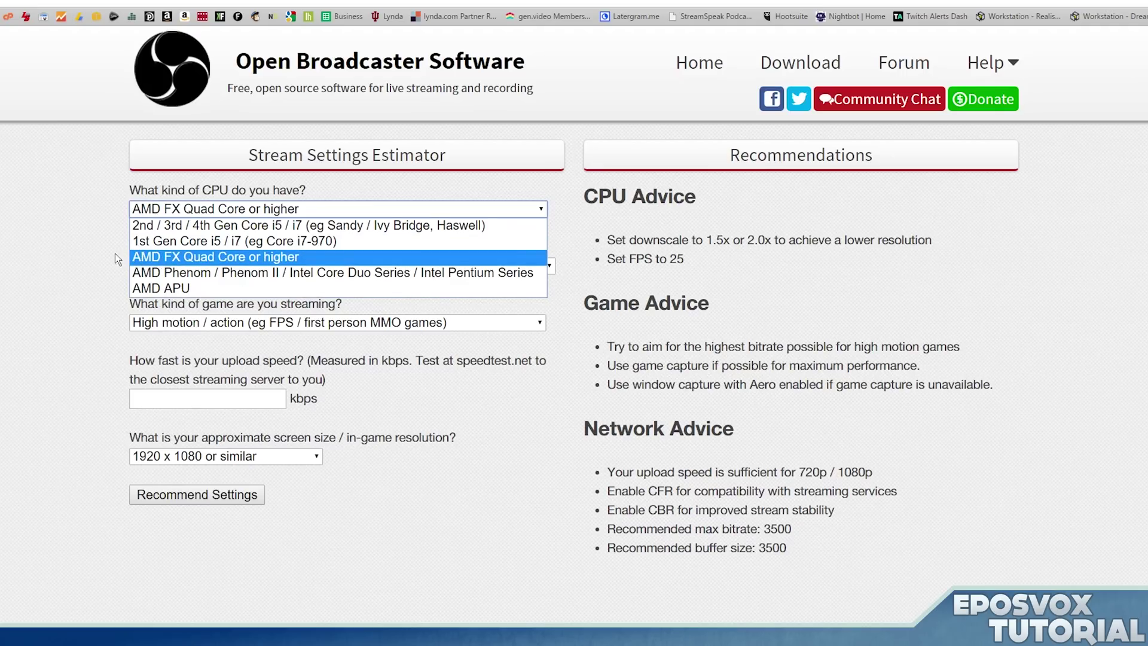
left_click(170, 257)
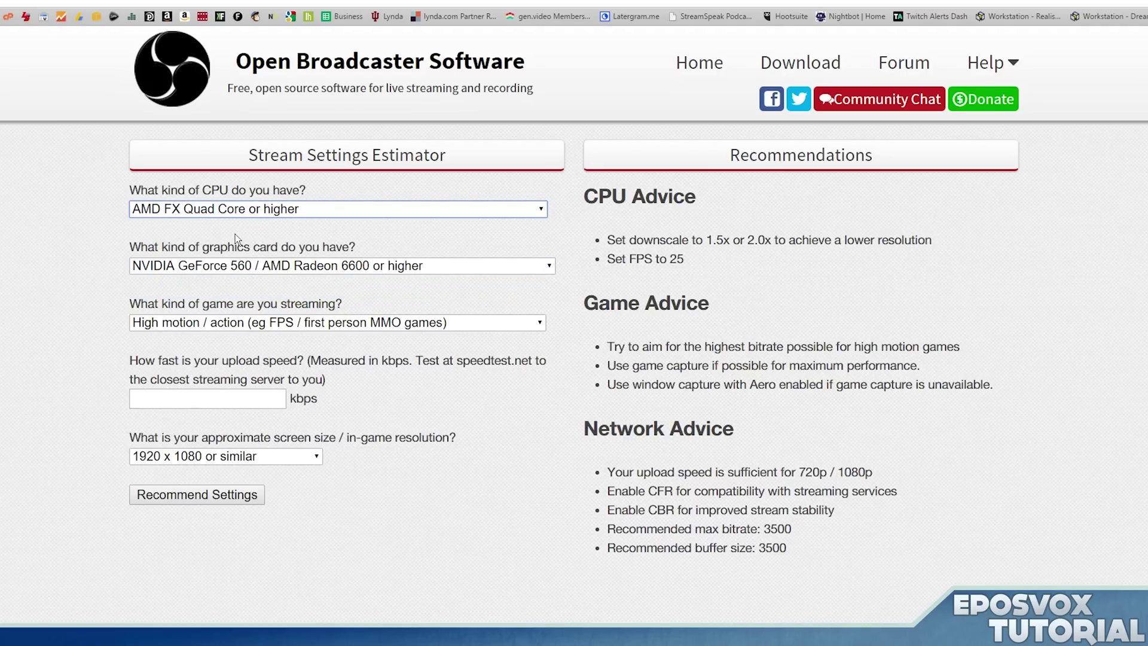
left_click(238, 266)
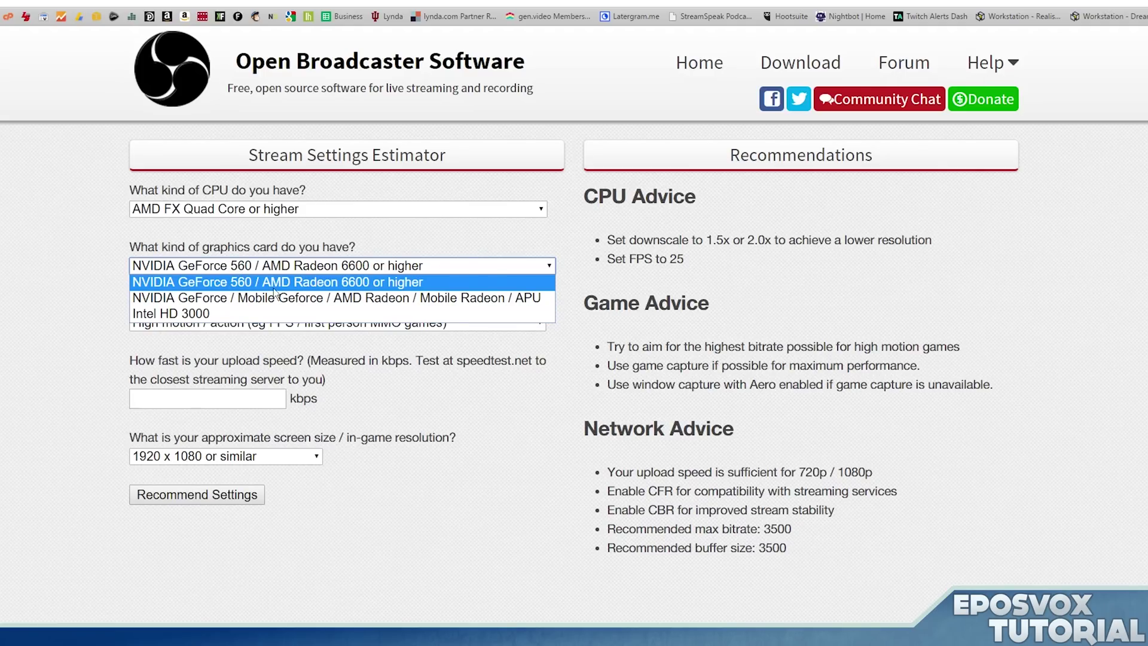
left_click(167, 286)
left_click(192, 329)
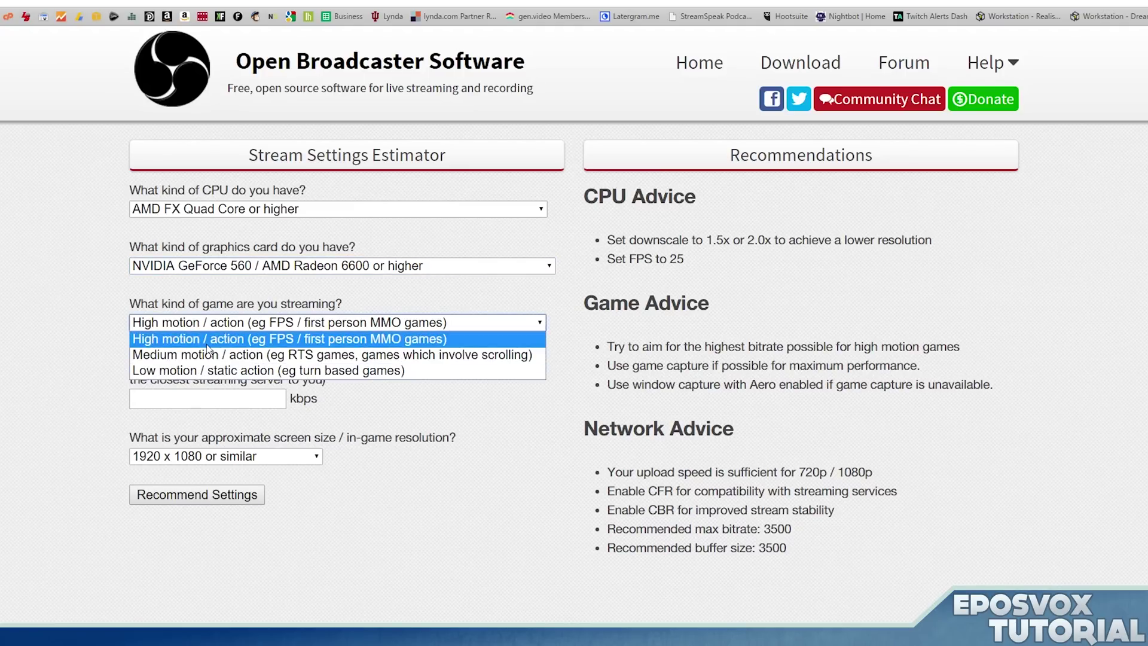
left_click(207, 341)
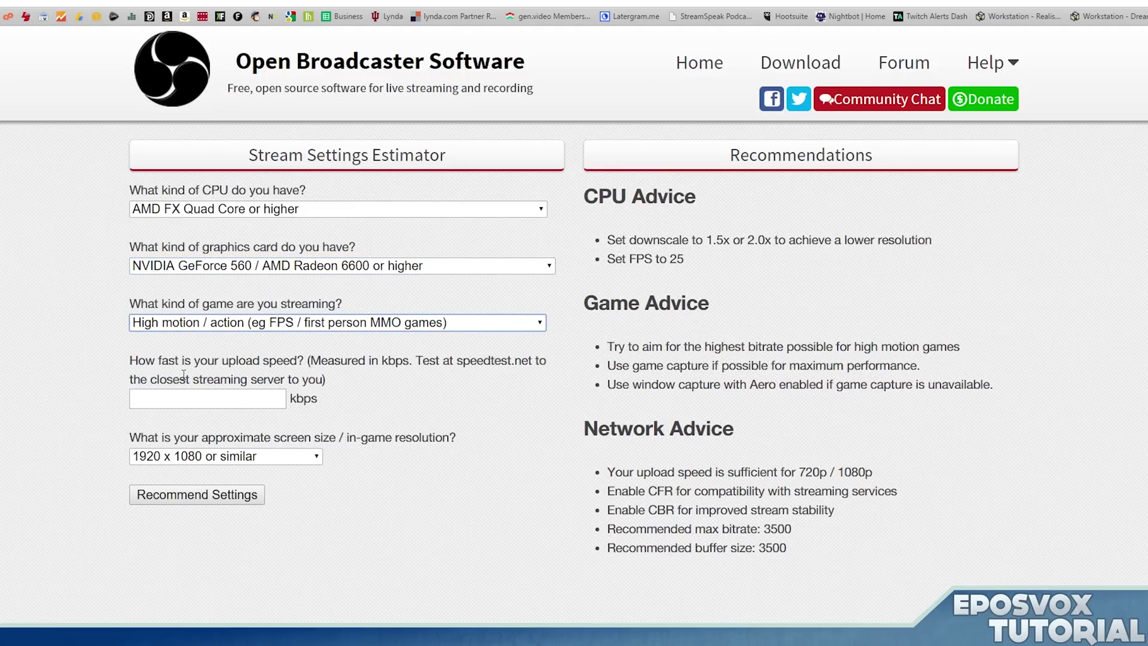
Enter the measured 4670 kbps upload speed from Speedtest into the estimator.
left_click(214, 396)
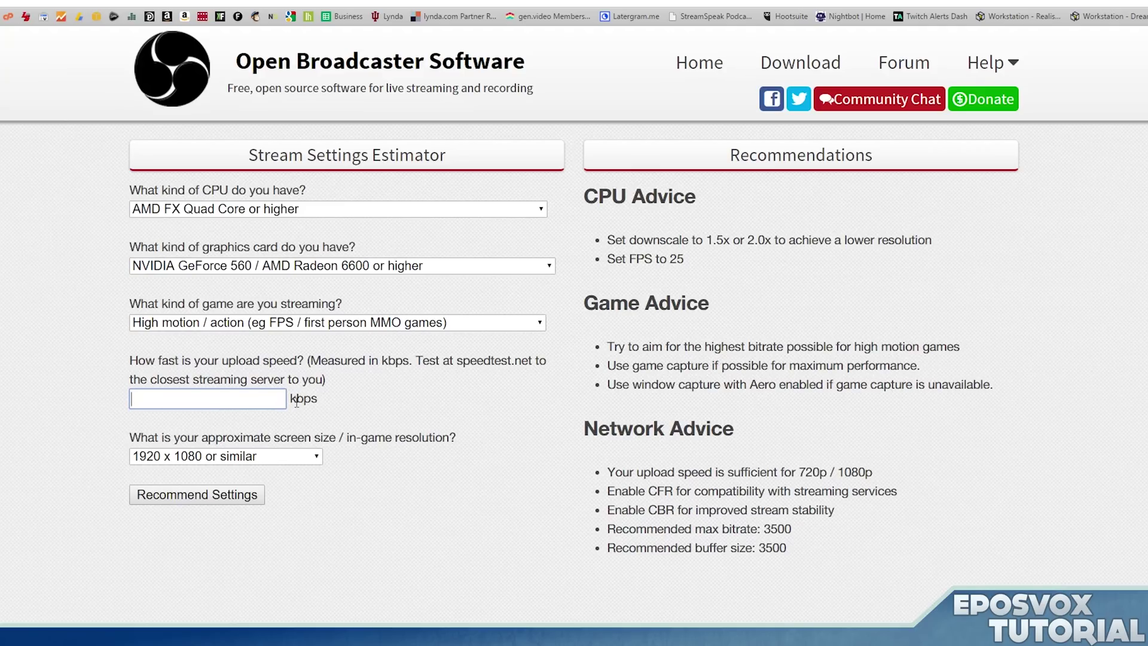
left_click_drag(291, 402, 332, 400)
left_click(338, 407)
left_click(263, 399)
left_click(823, 3)
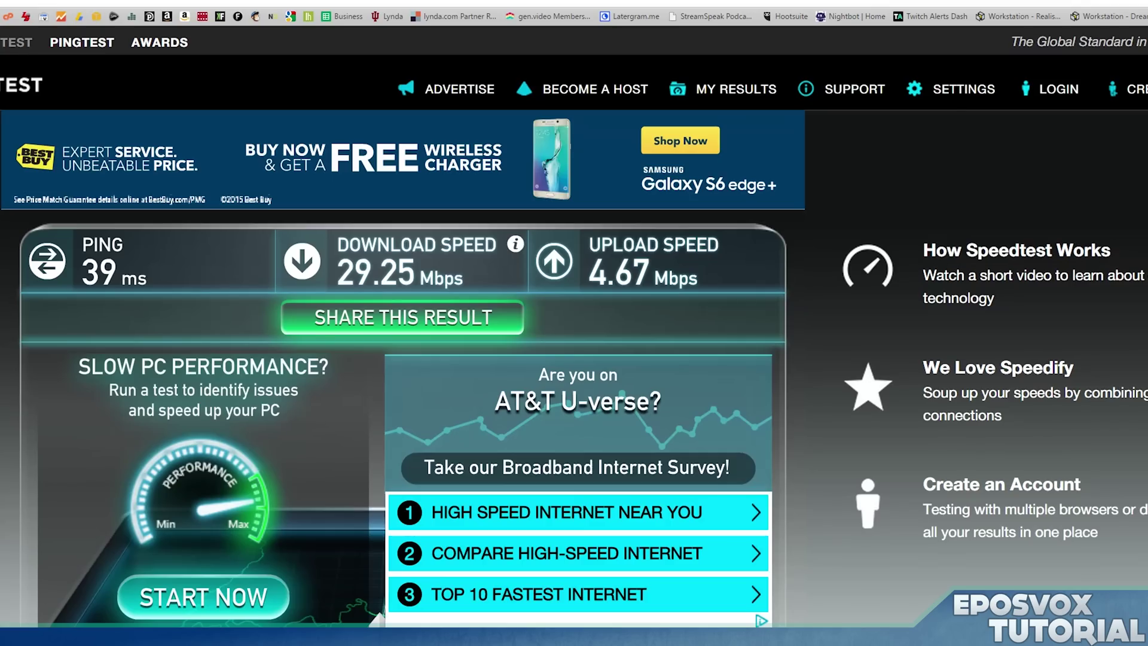
left_click(687, 3)
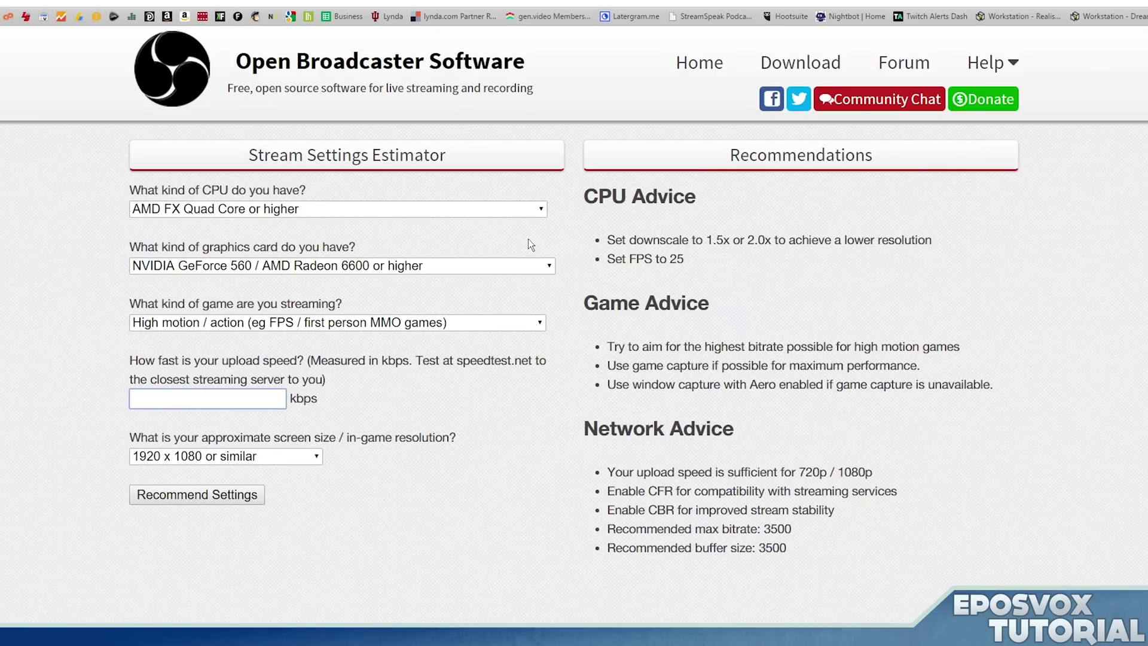
type("4670")
Choose 1280 x 720, get recommendations, and mark the 3000 max bitrate.
left_click(282, 457)
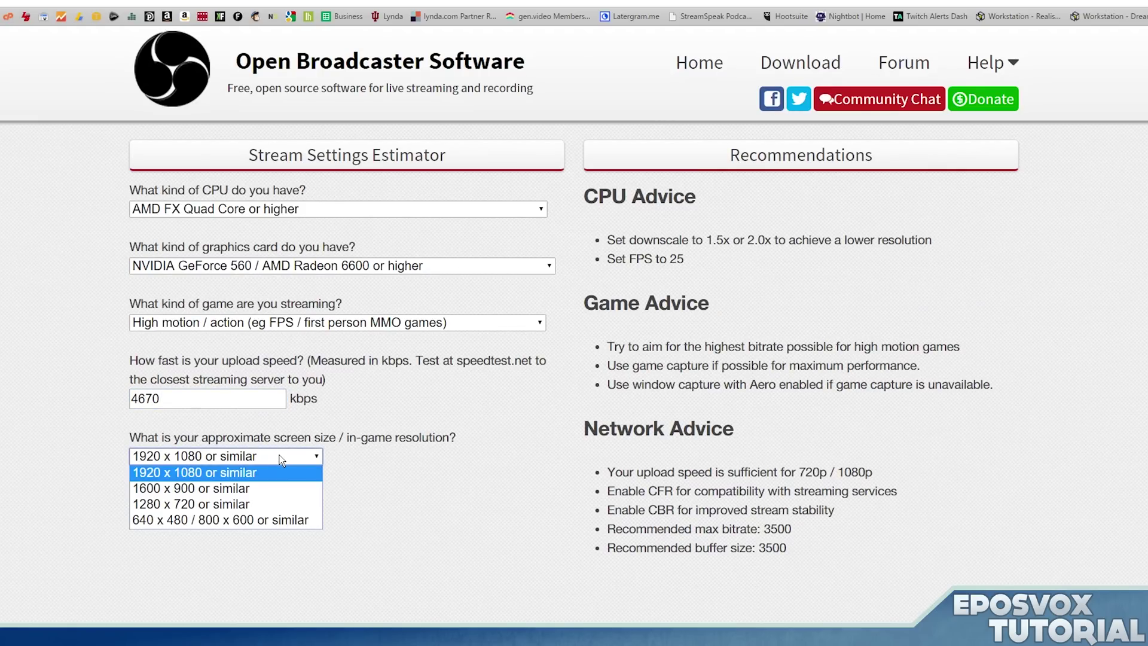
left_click(236, 505)
left_click(226, 499)
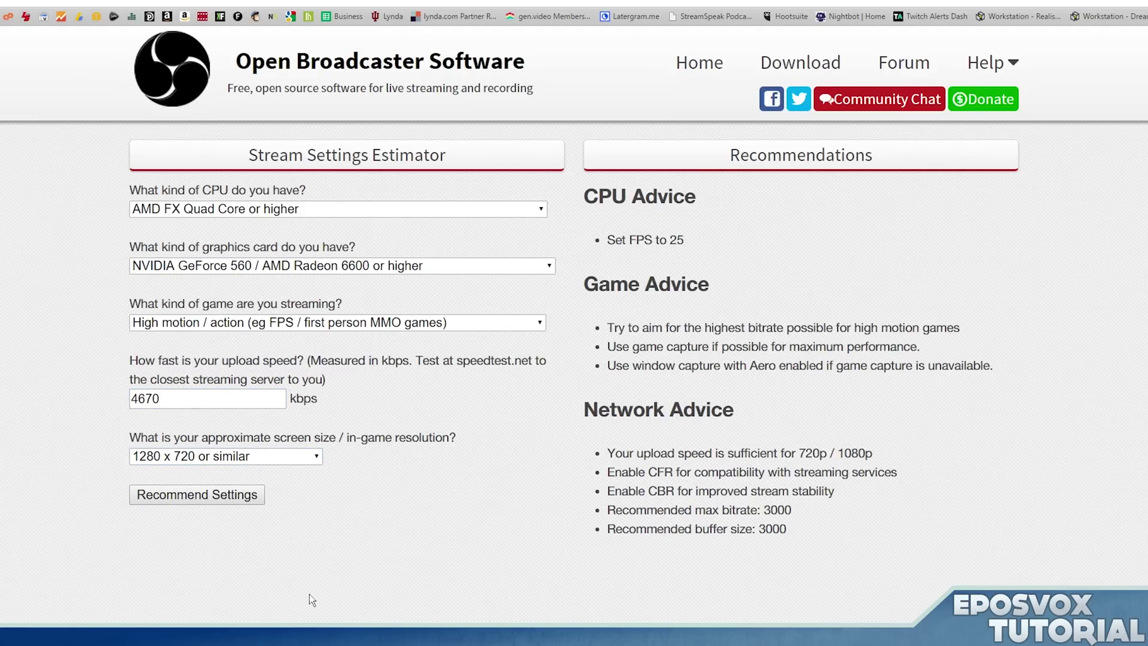
left_click_drag(791, 509, 767, 514)
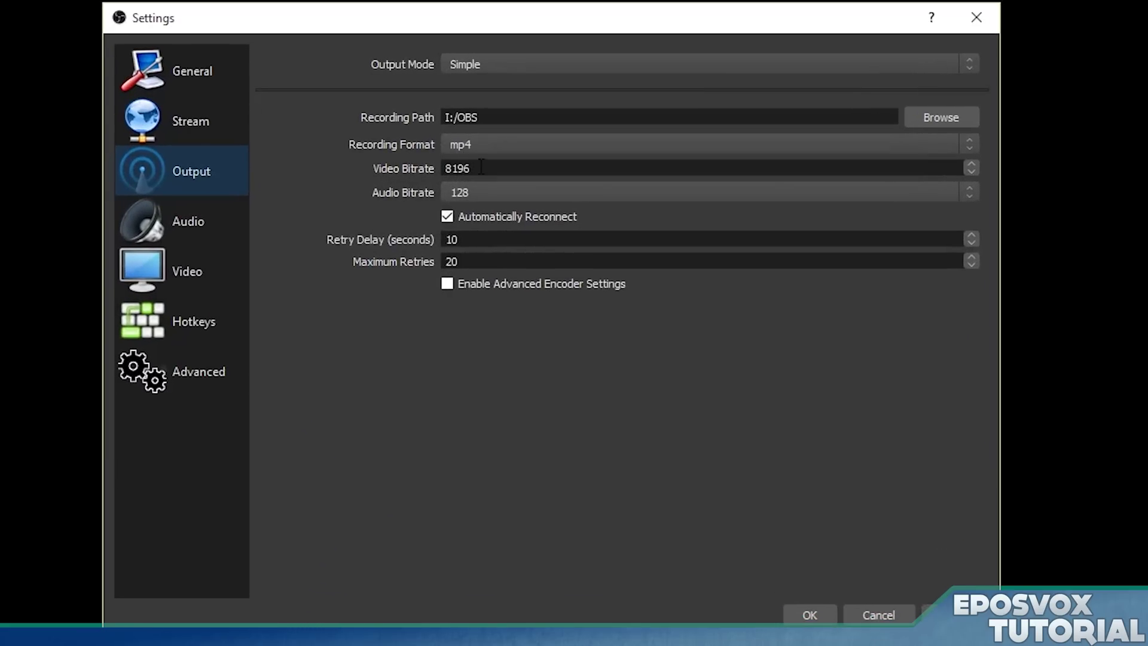
Change the Video Bitrate to 2900 and apply it.
double_click(480, 168)
type("2900")
left_click(932, 615)
Check the Stream settings page unchanged, then return to Output settings.
left_click(215, 125)
left_click(480, 64)
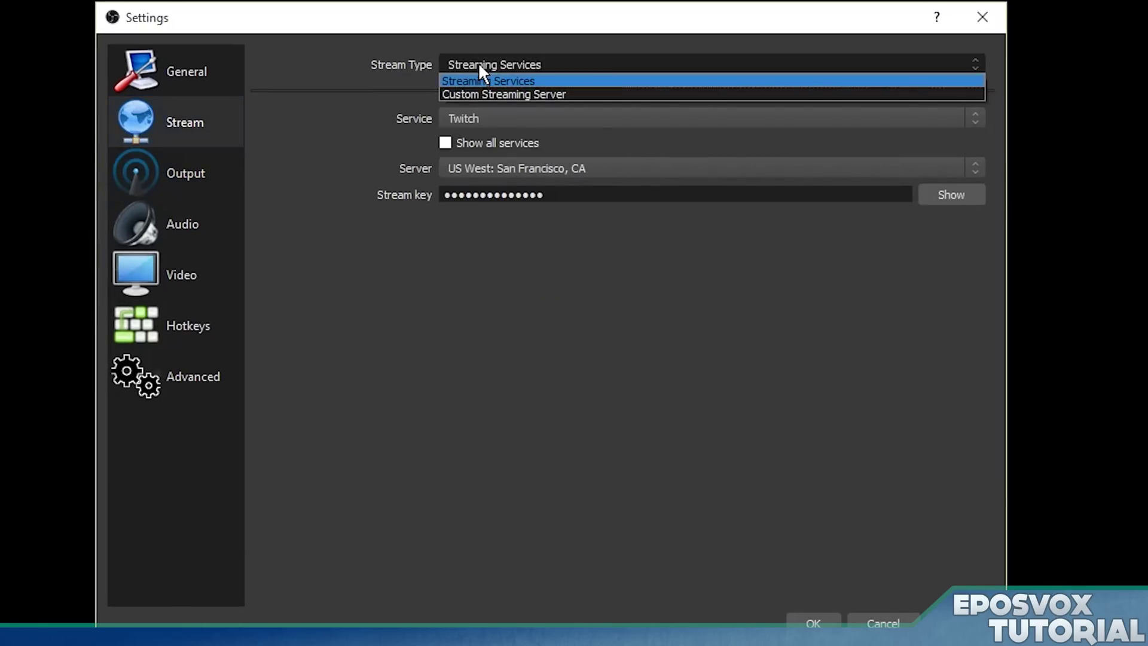
left_click(478, 62)
left_click(169, 160)
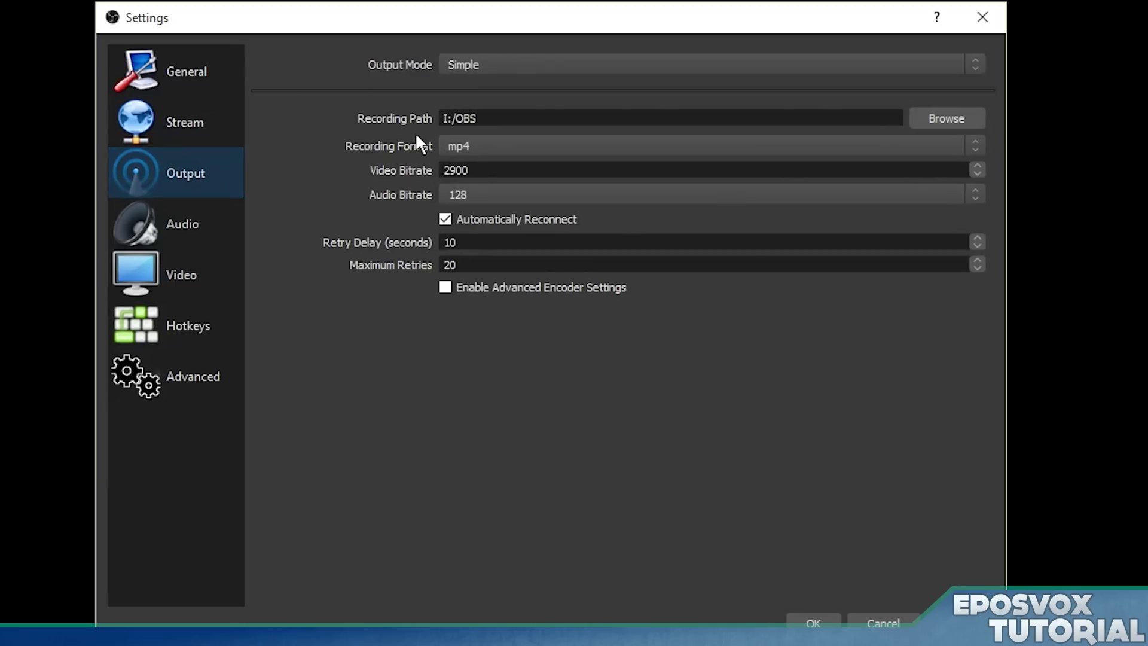
left_click(228, 132)
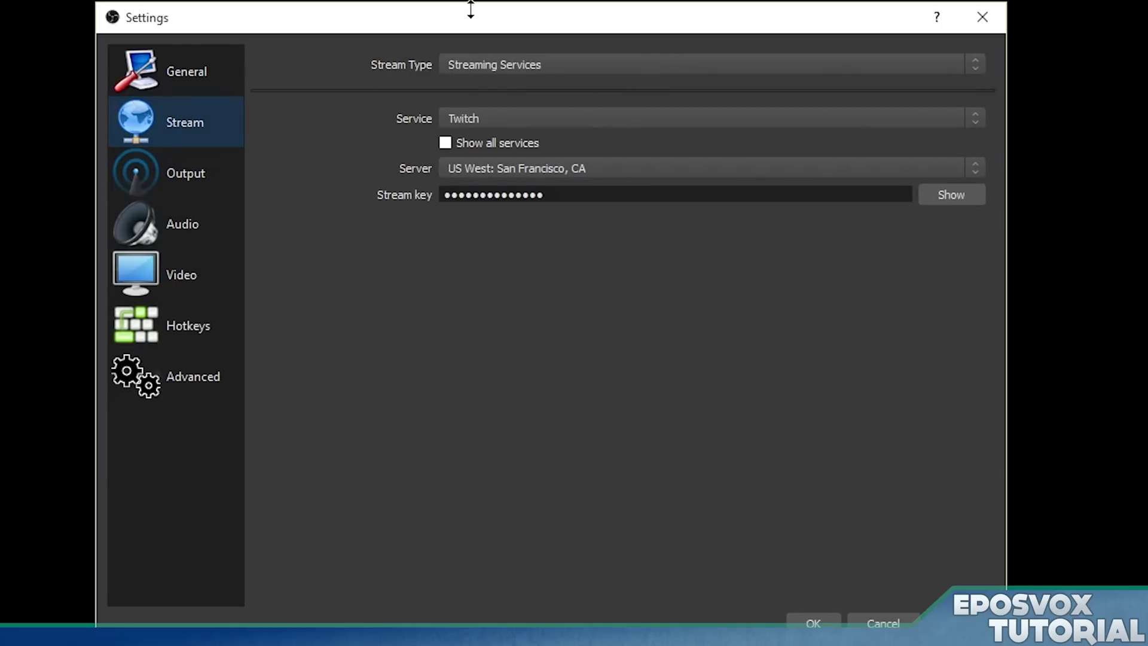
left_click(199, 173)
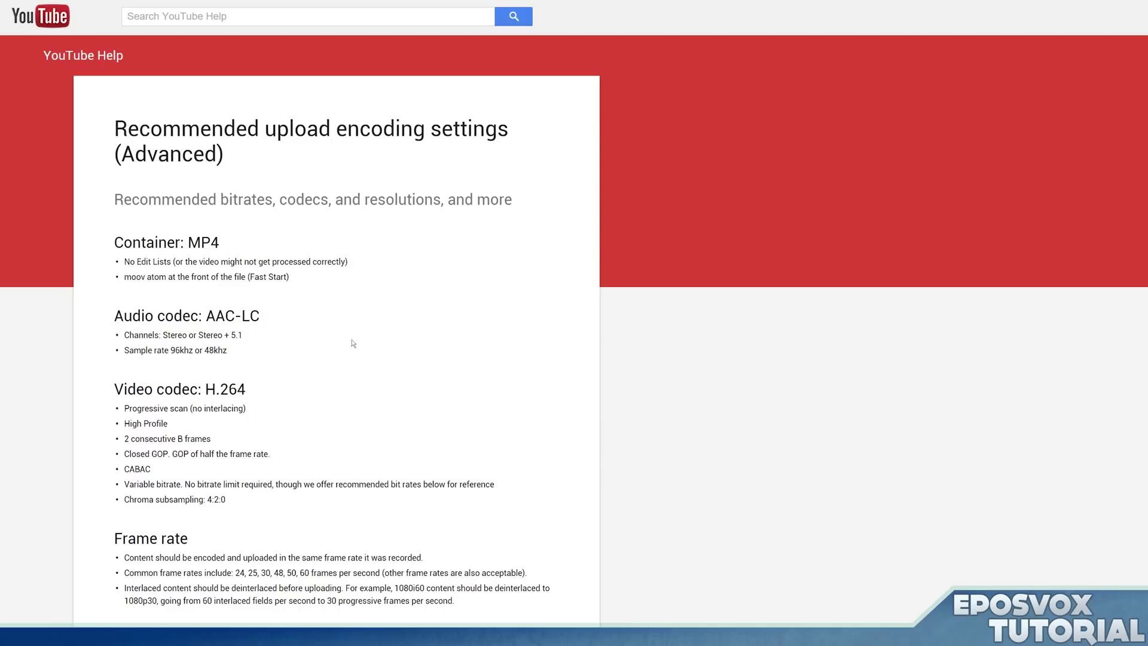
Scroll to YouTube's bitrate table and highlight 8 Mbps and 12 Mbps for 1080p.
scroll(323, 437, "down", 4)
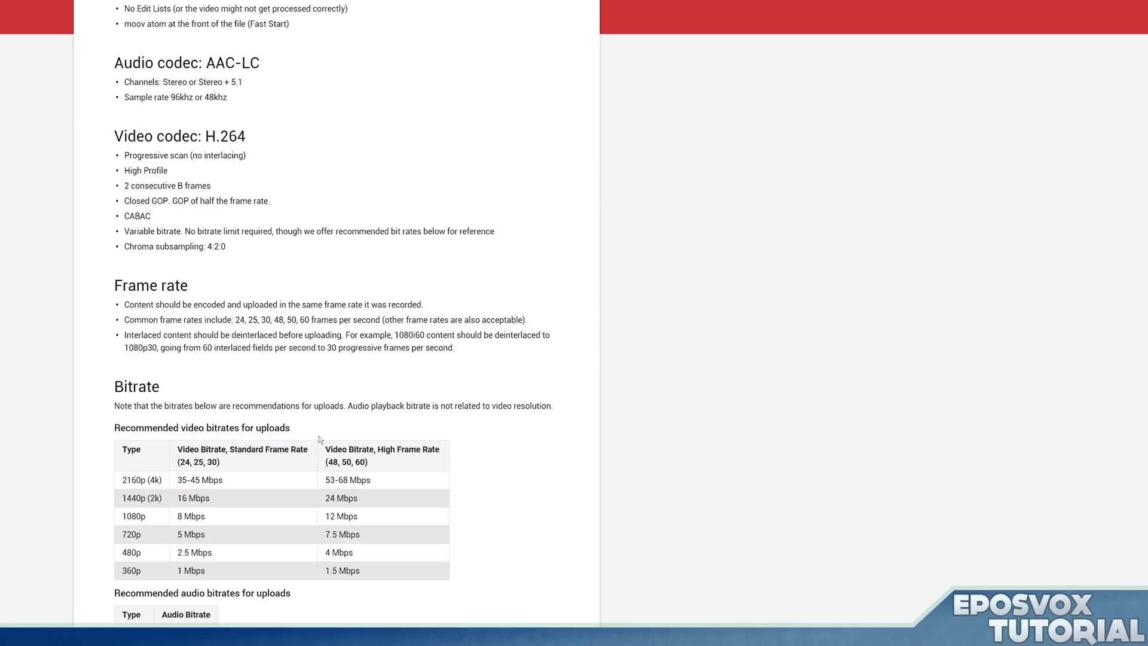
scroll(307, 482, "down", 2)
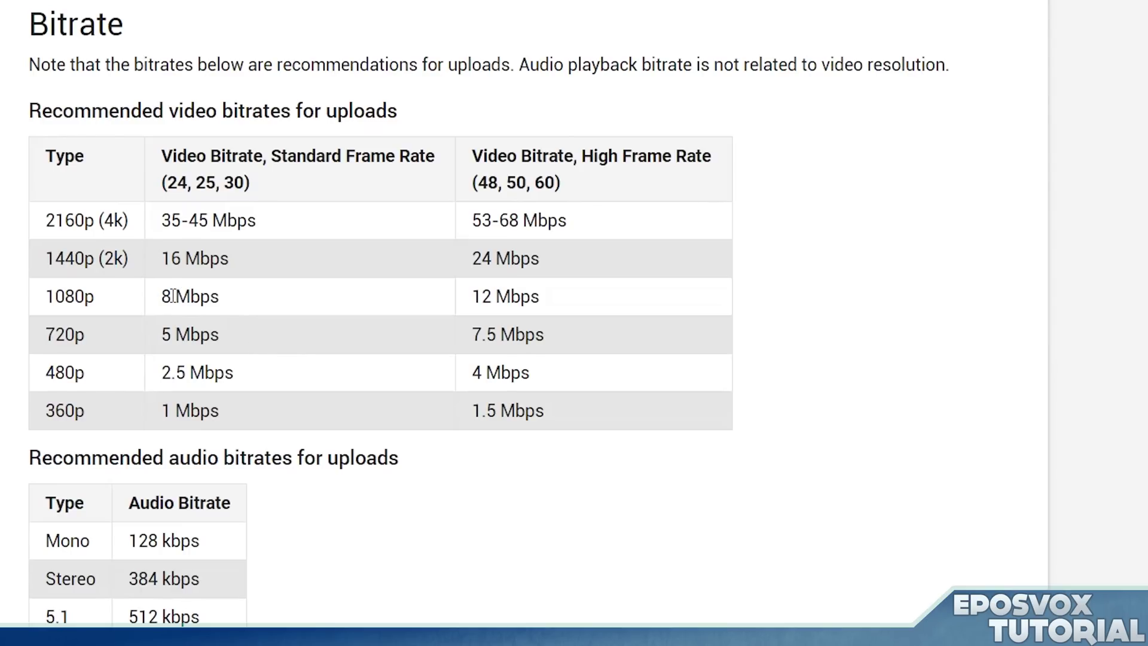
left_click_drag(171, 296, 153, 294)
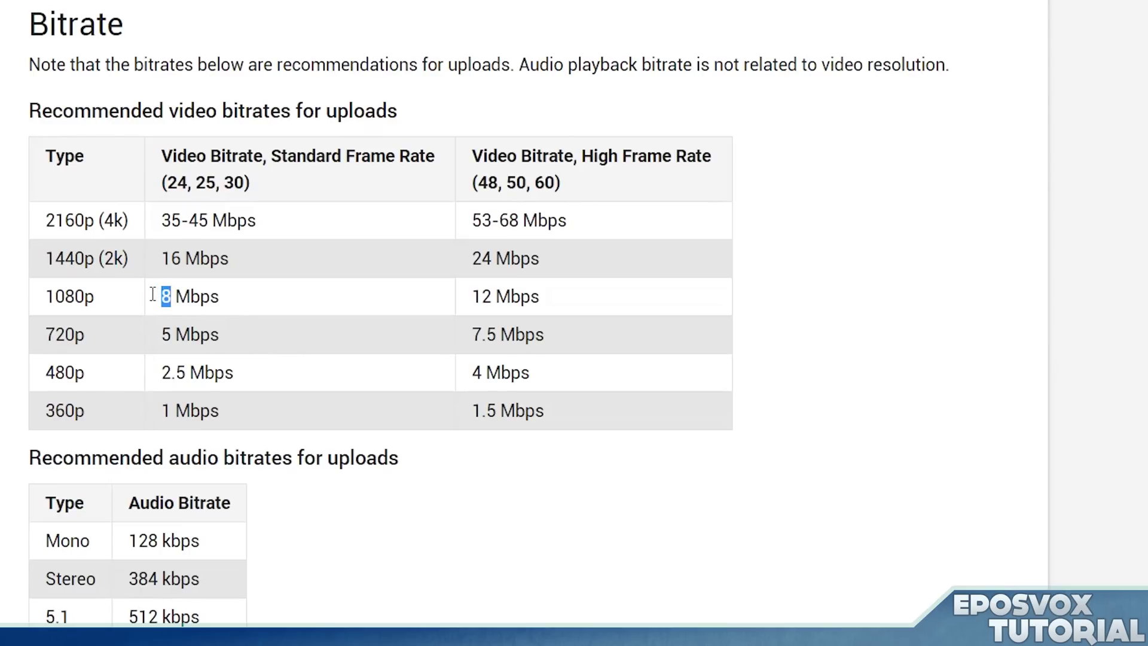
left_click(490, 293)
left_click_drag(490, 293, 441, 303)
left_click(440, 302)
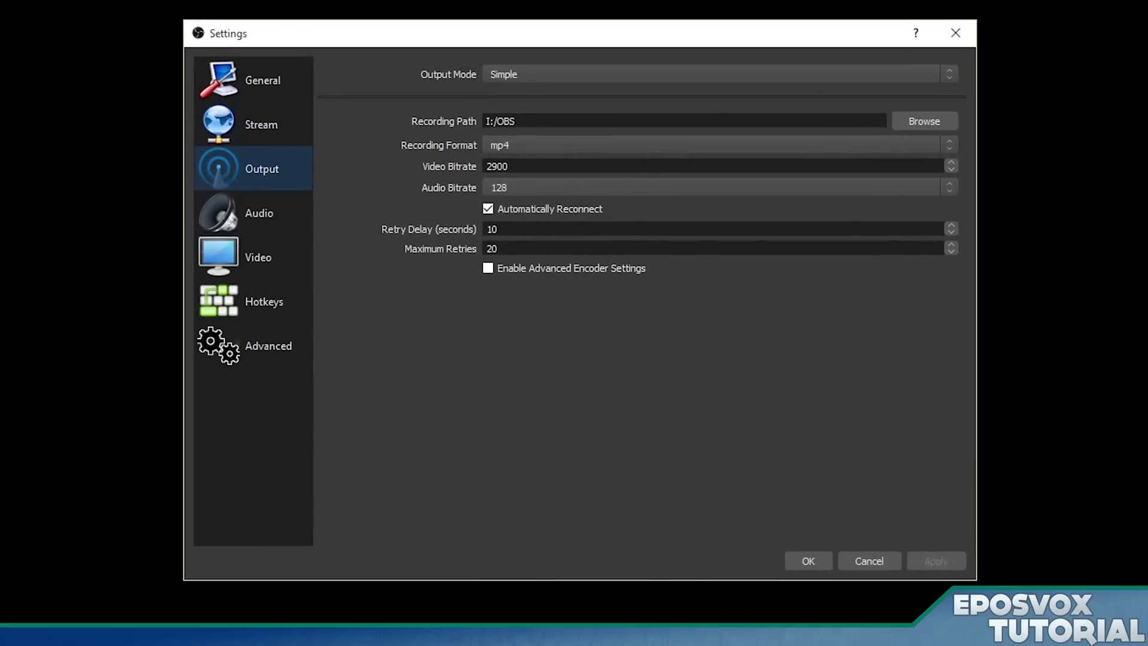
Replace the 2900 Video Bitrate with 8196.
left_click_drag(527, 170, 384, 169)
type("8000")
key("BackSpace")
key("BackSpace")
key("BackSpace")
type("44")
key("BackSpace")
key("BackSpace")
type("192")
key("BackSpace")
type("6")
Set the Audio Bitrate to 320.
left_click(575, 190)
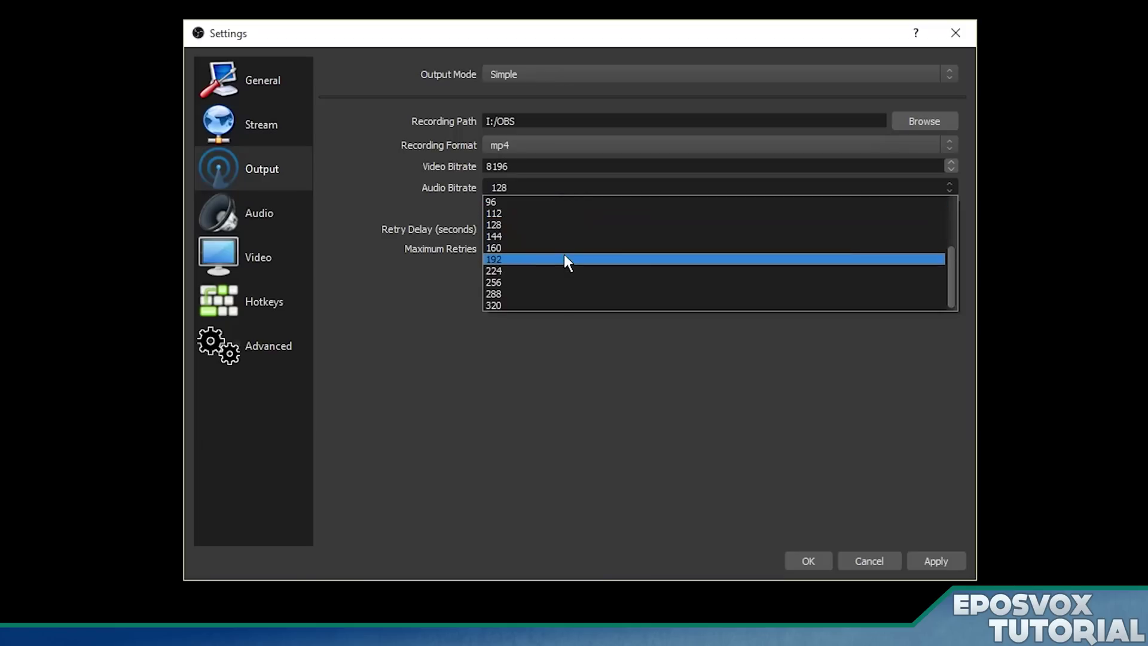
left_click(513, 302)
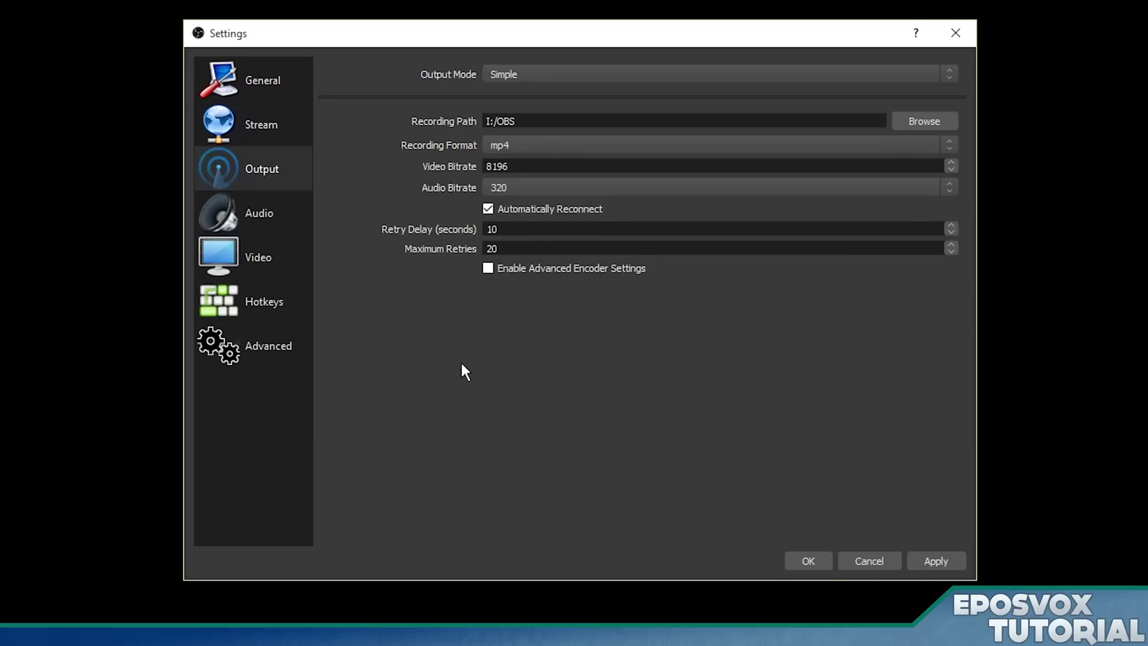
left_click(504, 185)
left_click(532, 306)
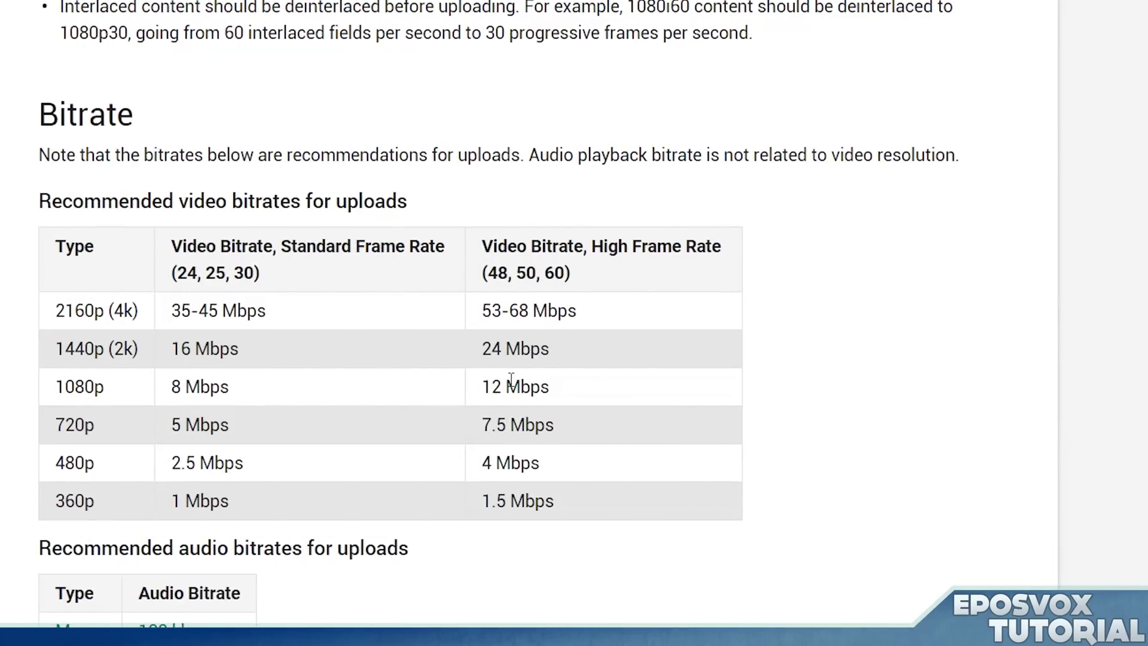
Highlight YouTube's 12 Mbps 1080p recommendation, then confirm OBS's 8196 Video Bitrate with OK.
left_click_drag(427, 386, 384, 395)
left_click(582, 595)
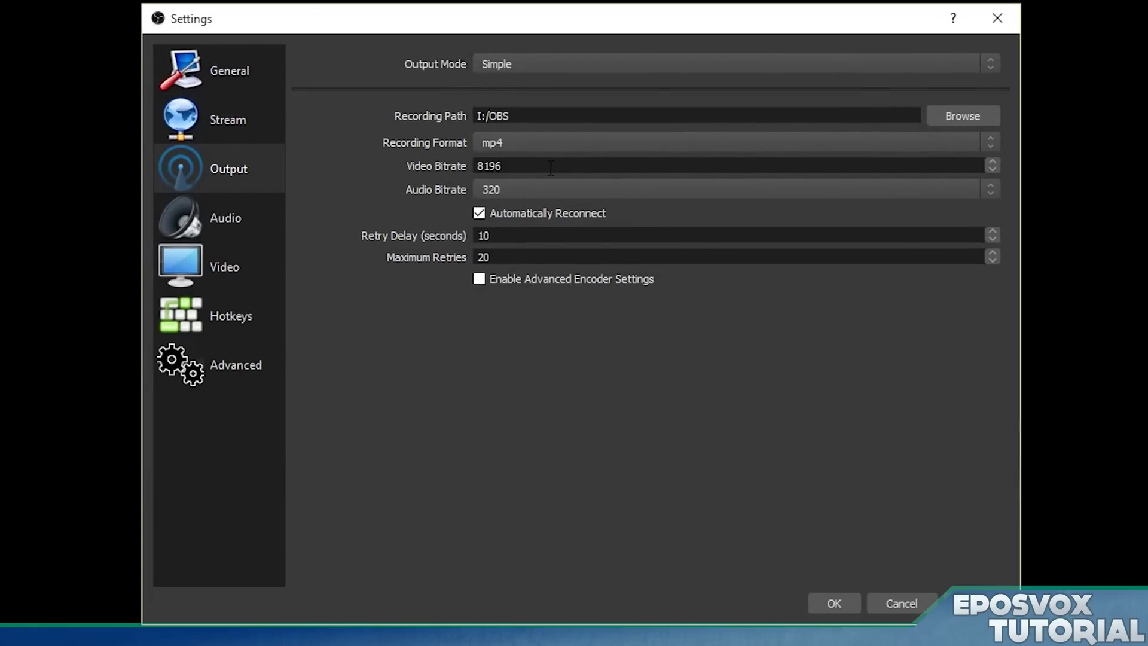
left_click_drag(503, 166, 476, 166)
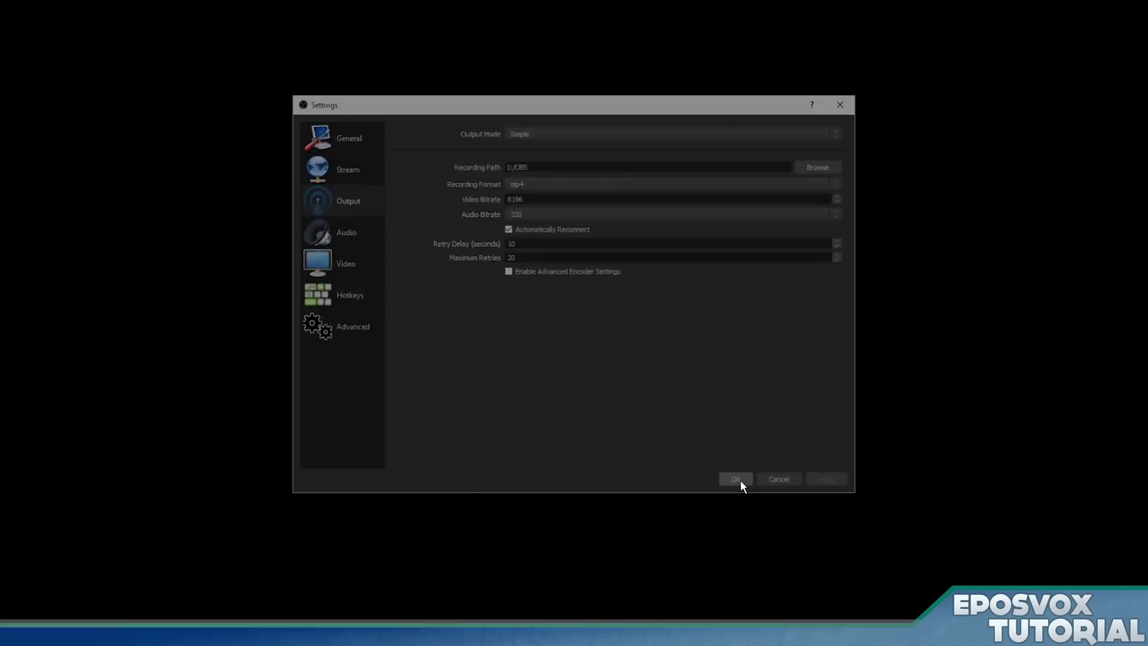
left_click(835, 602)
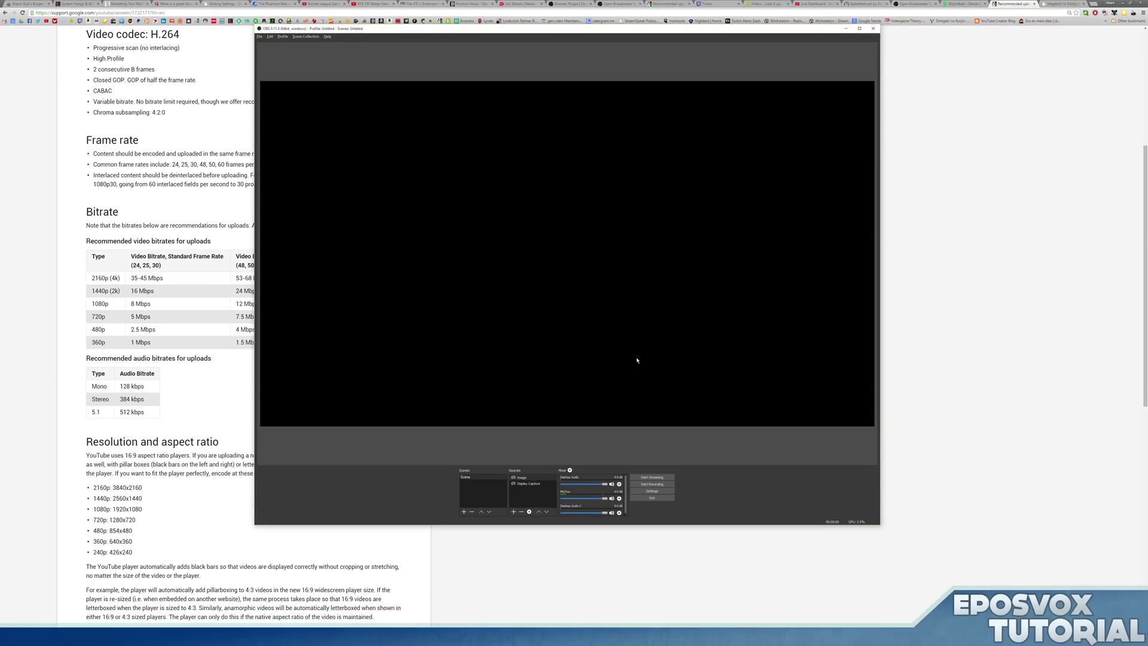
Reopen OBS Settings on the Output page, after a brief look at the Stream page.
left_click(652, 491)
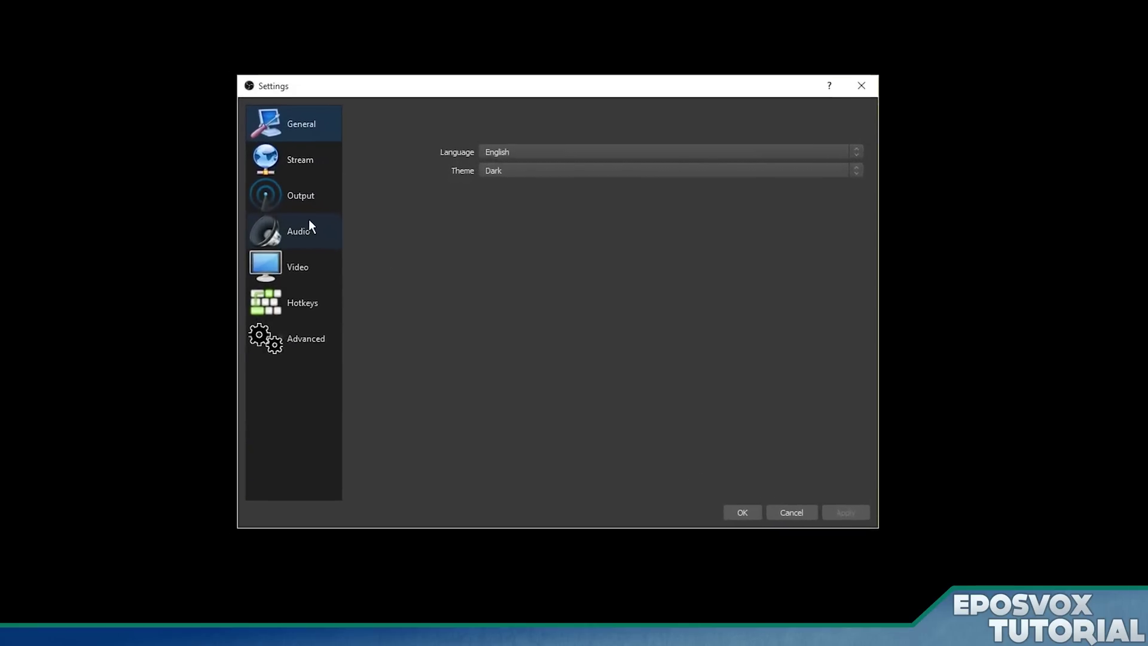
left_click(458, 230)
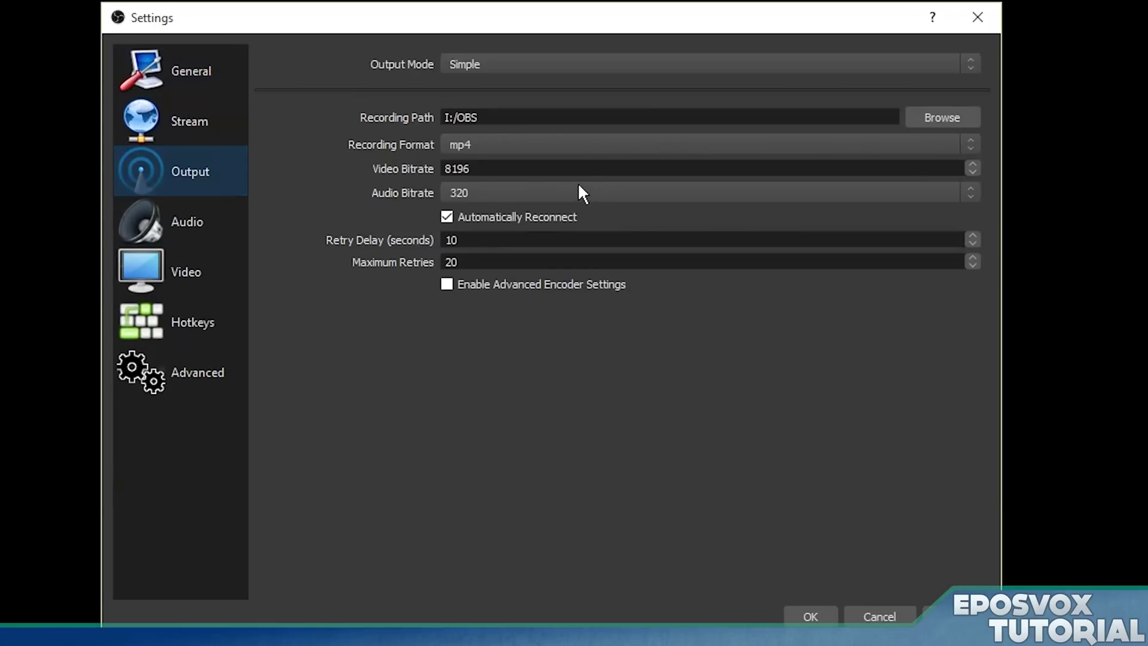
left_click(219, 128)
left_click(198, 162)
Change Output Mode from Simple to Advanced and view the Recording settings (Standard type, mp4).
left_click(478, 64)
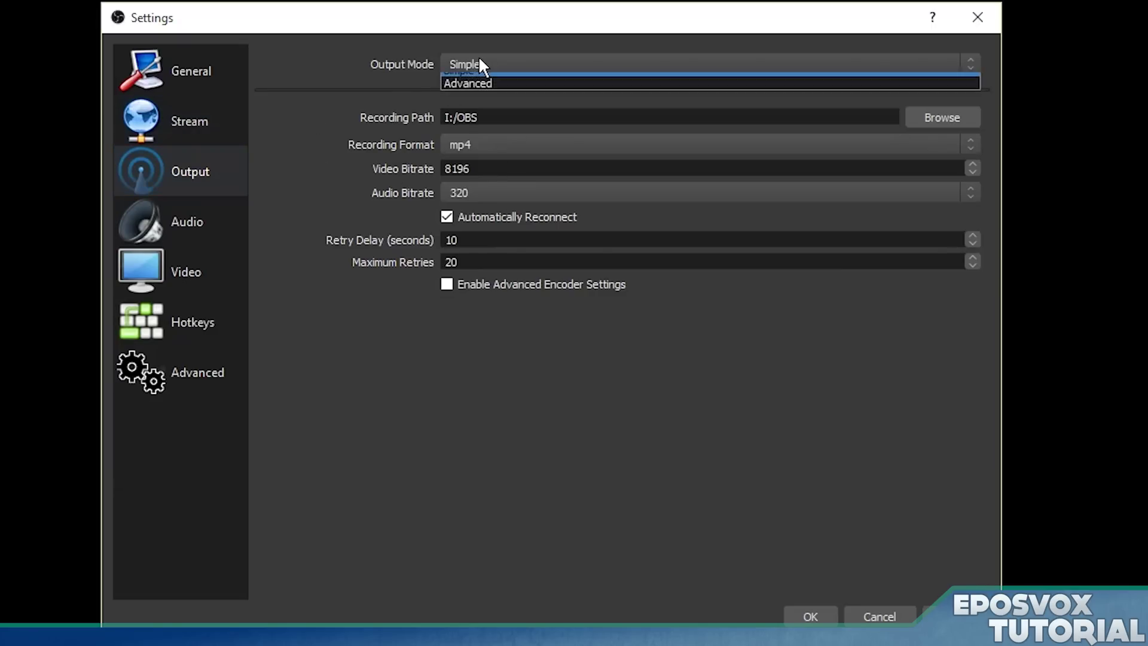
left_click(484, 93)
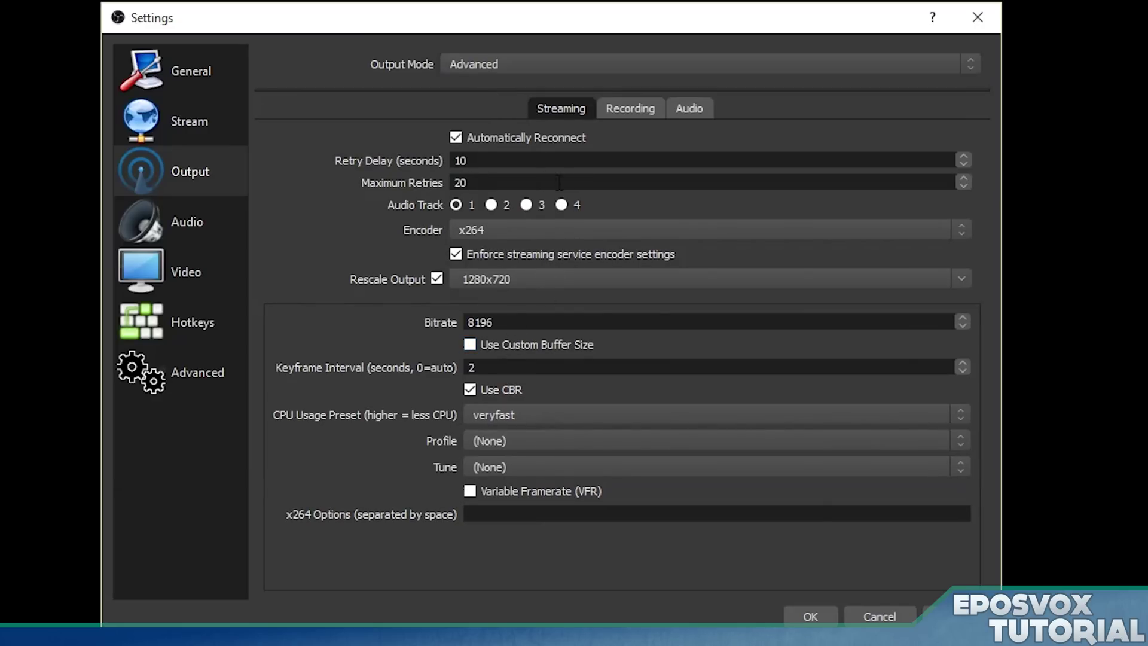
left_click(604, 103)
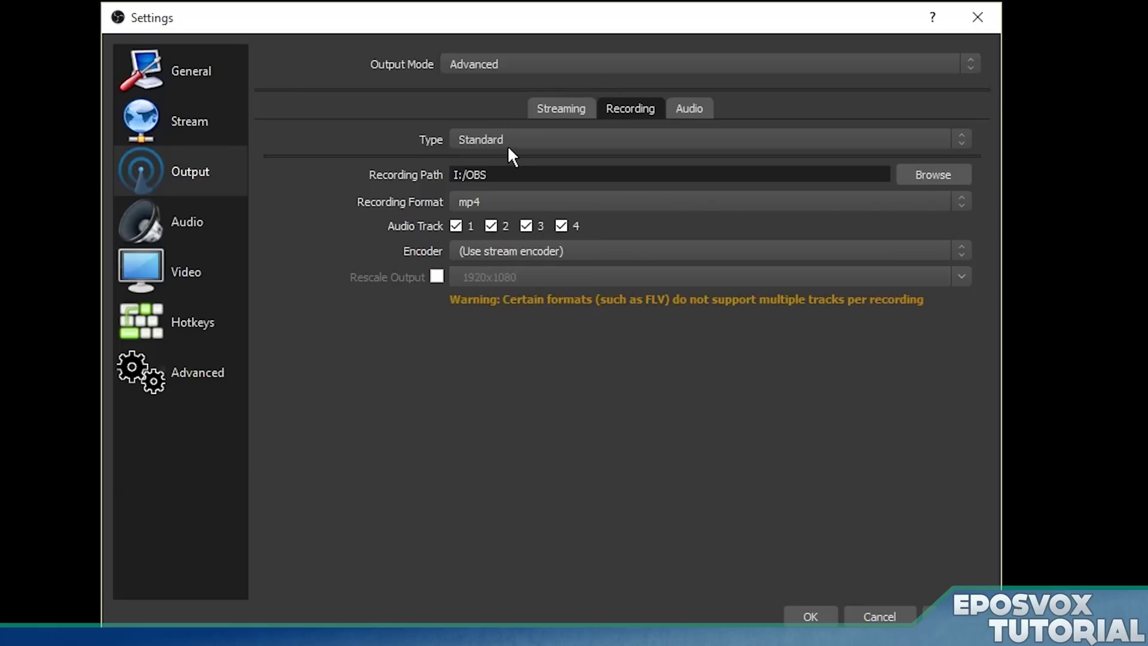